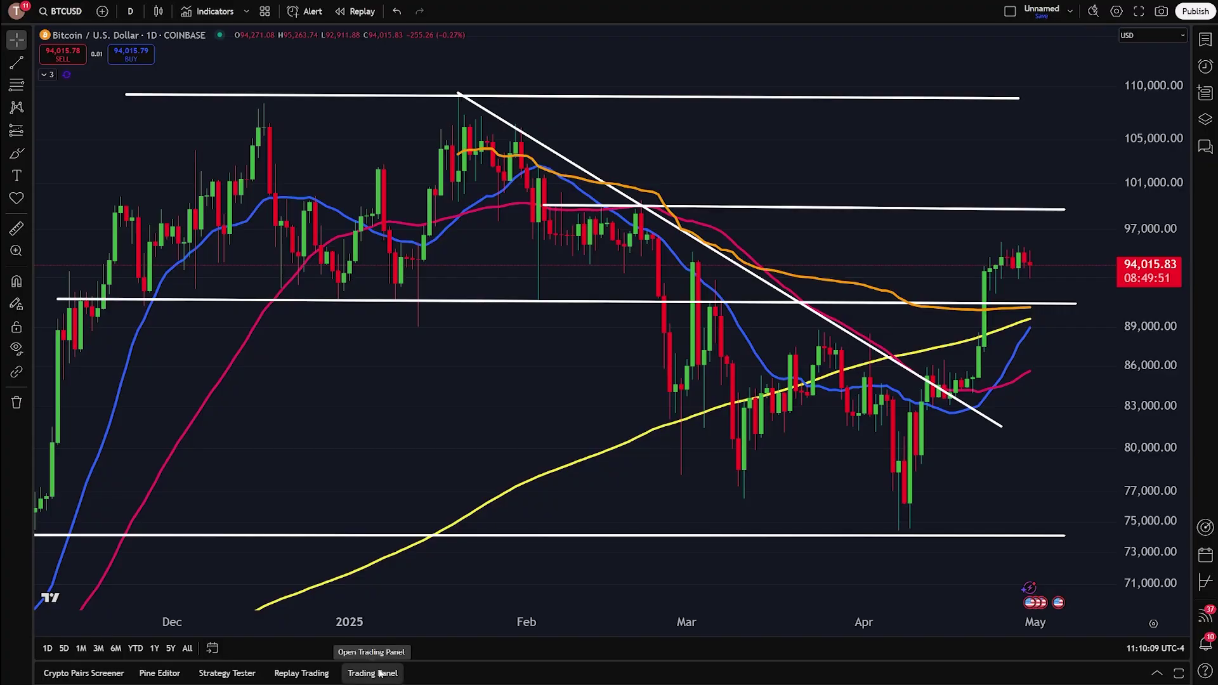
Choose Coinbase Advanced from the Trading Panel broker list and connect it.
click(357, 674)
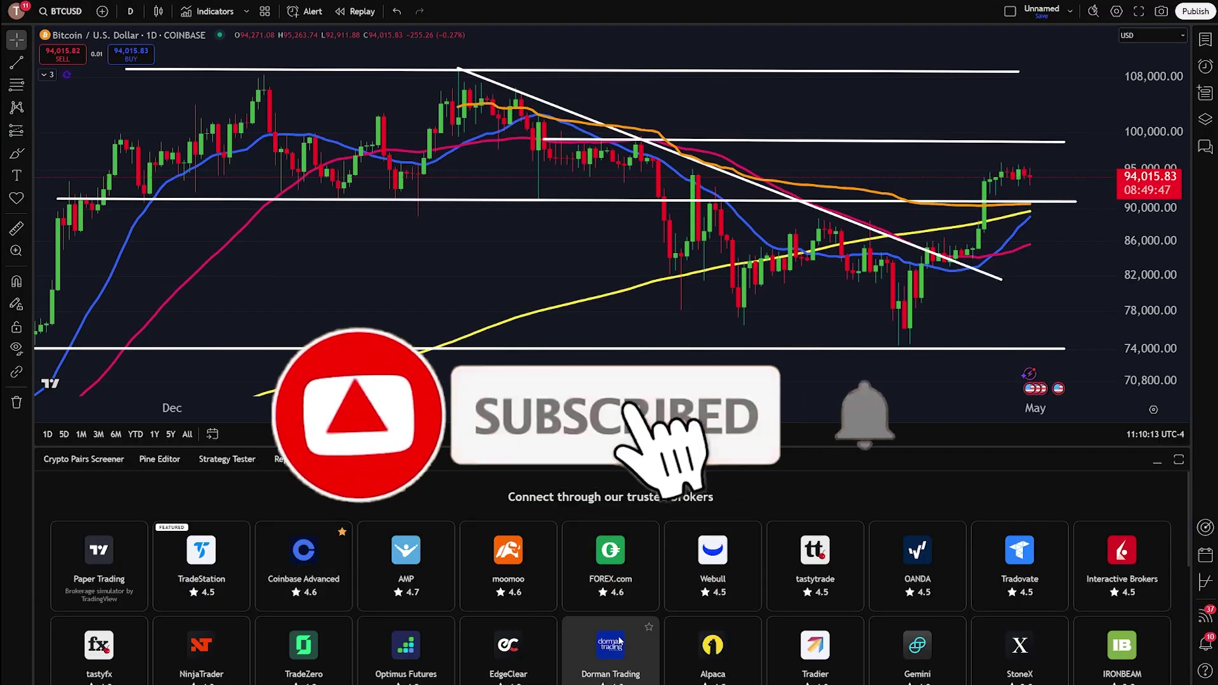
scroll(587, 609, down, 3)
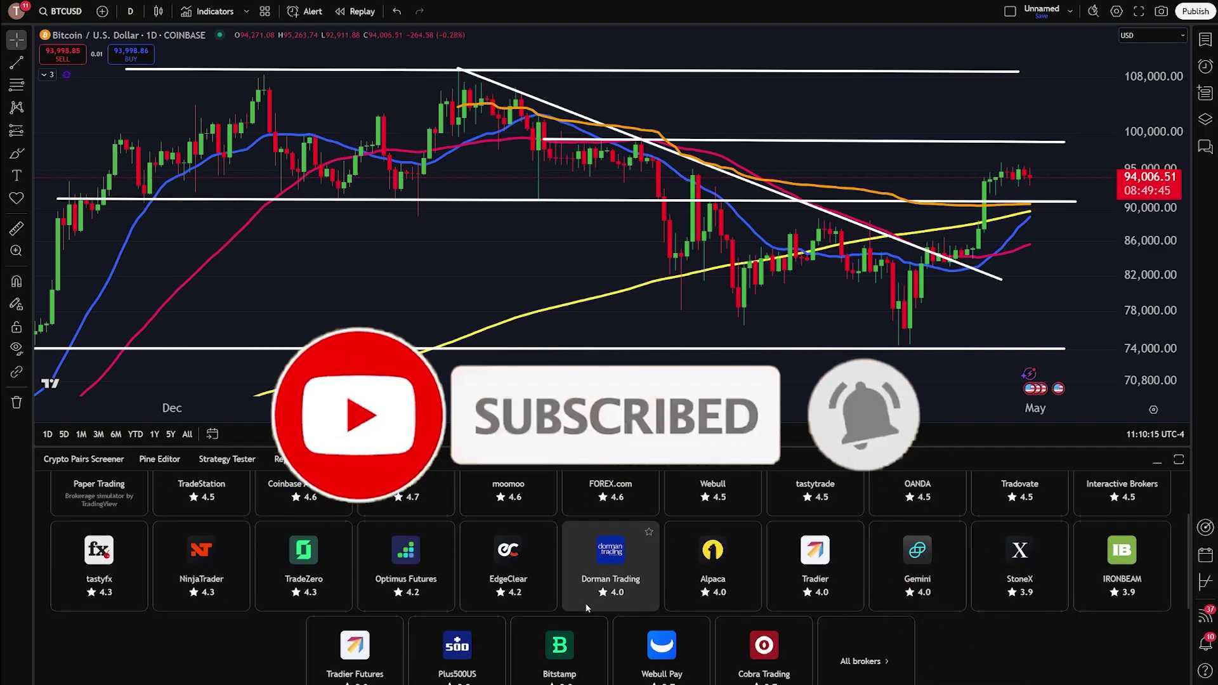
scroll(591, 606, up, 3)
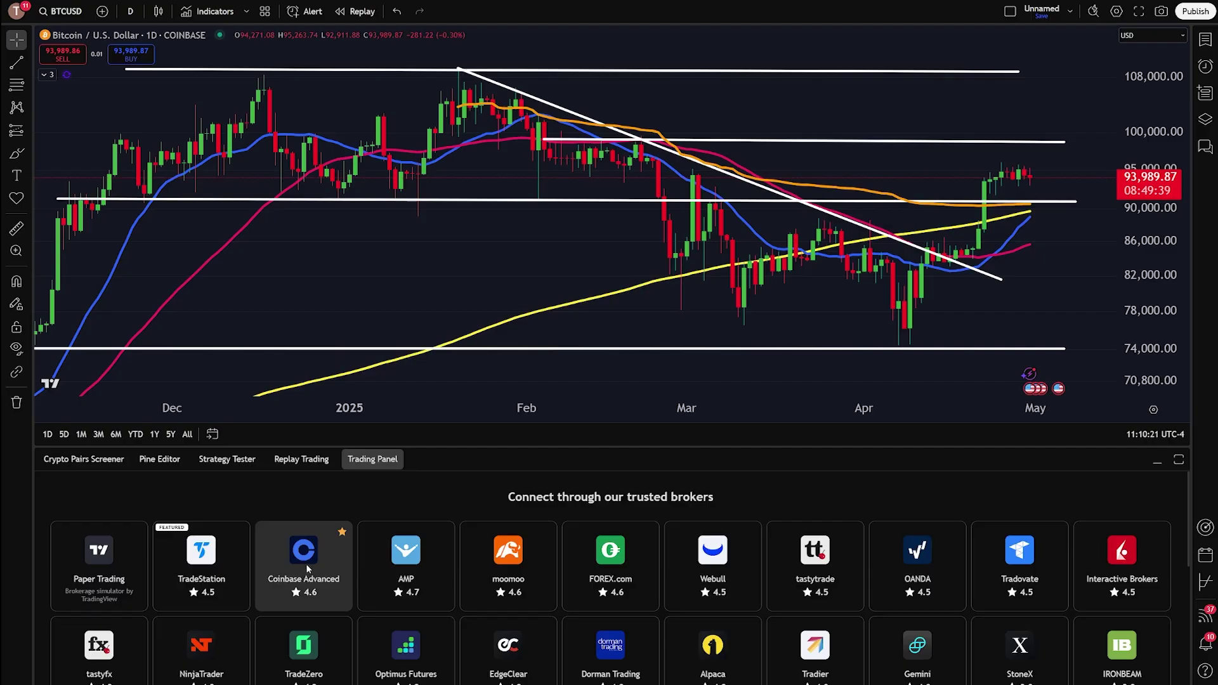
click(307, 569)
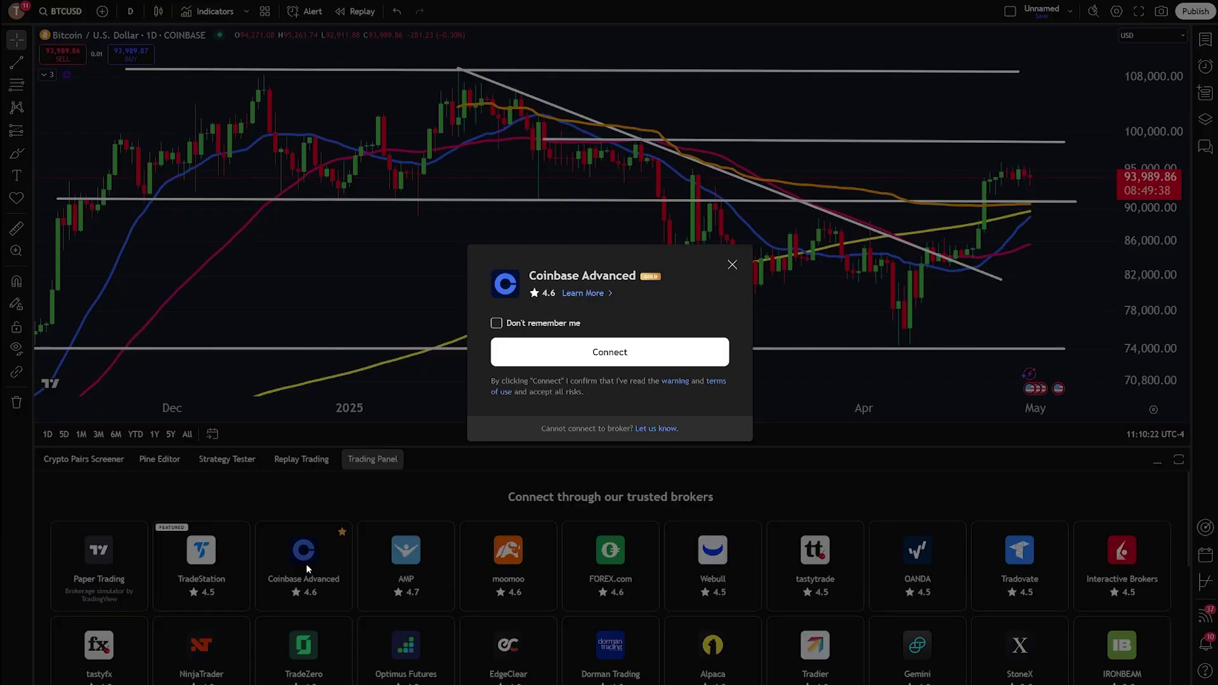
click(586, 355)
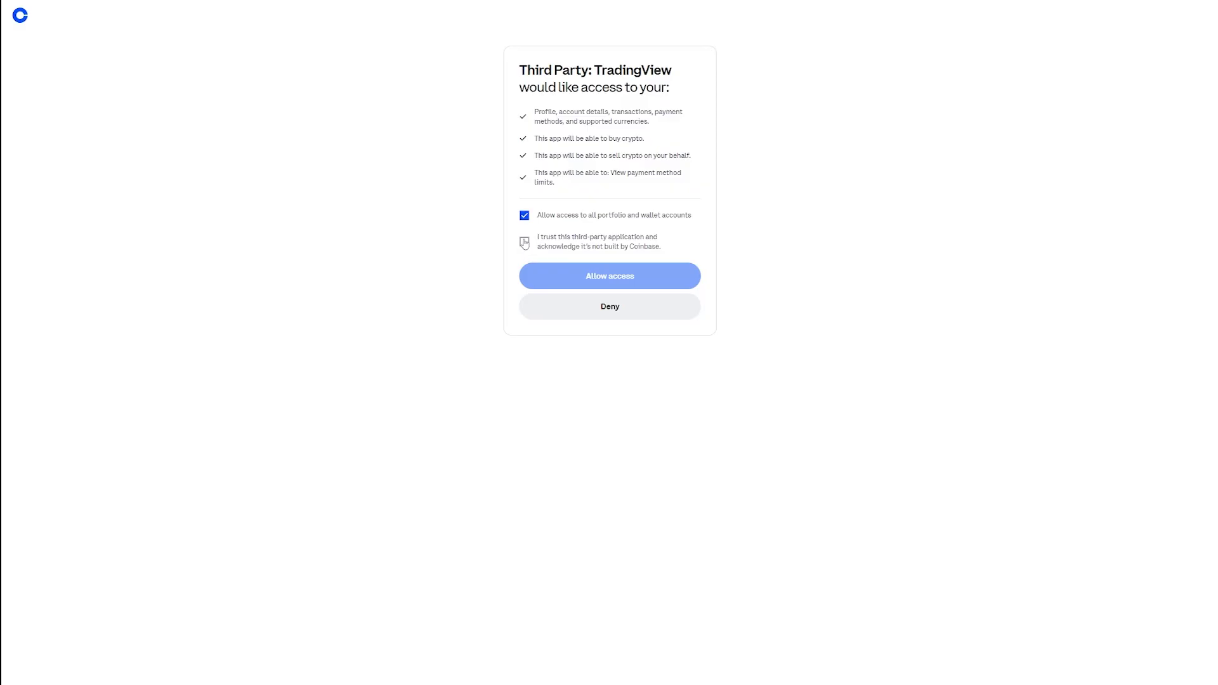
Trust the third-party application and allow TradingView access to the Coinbase account.
click(538, 243)
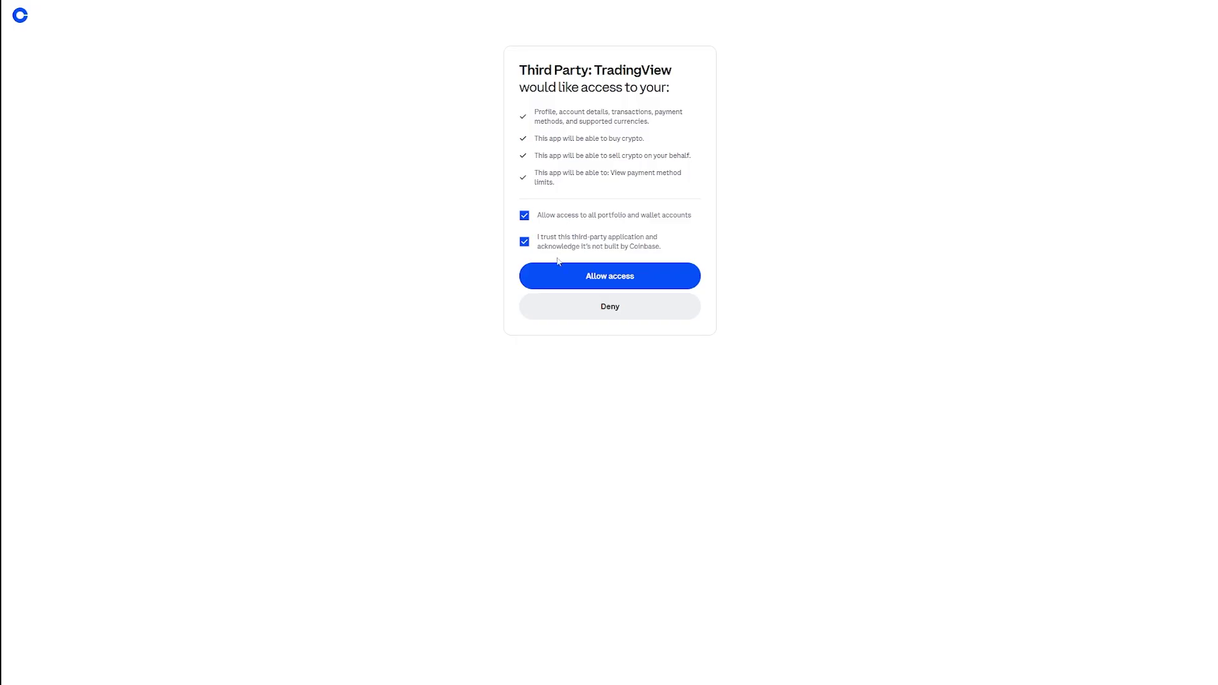
click(592, 279)
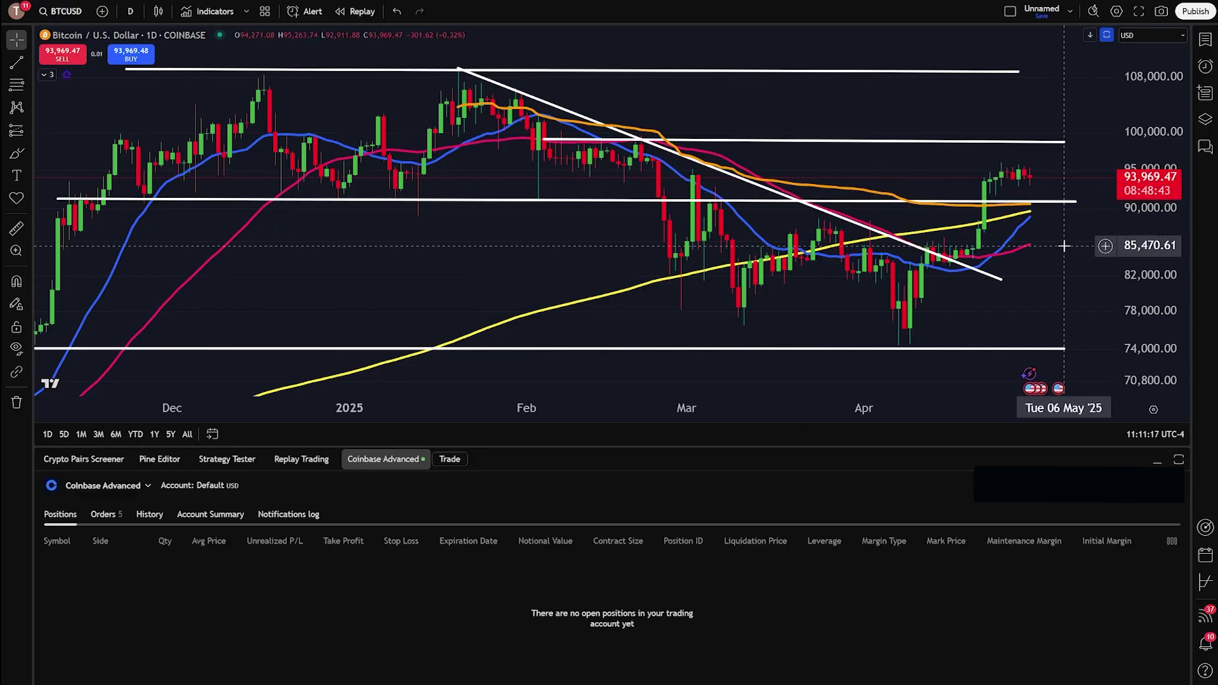
Create a new order from the chart at the 89,072.44 price level.
drag(1065, 239, 1041, 257)
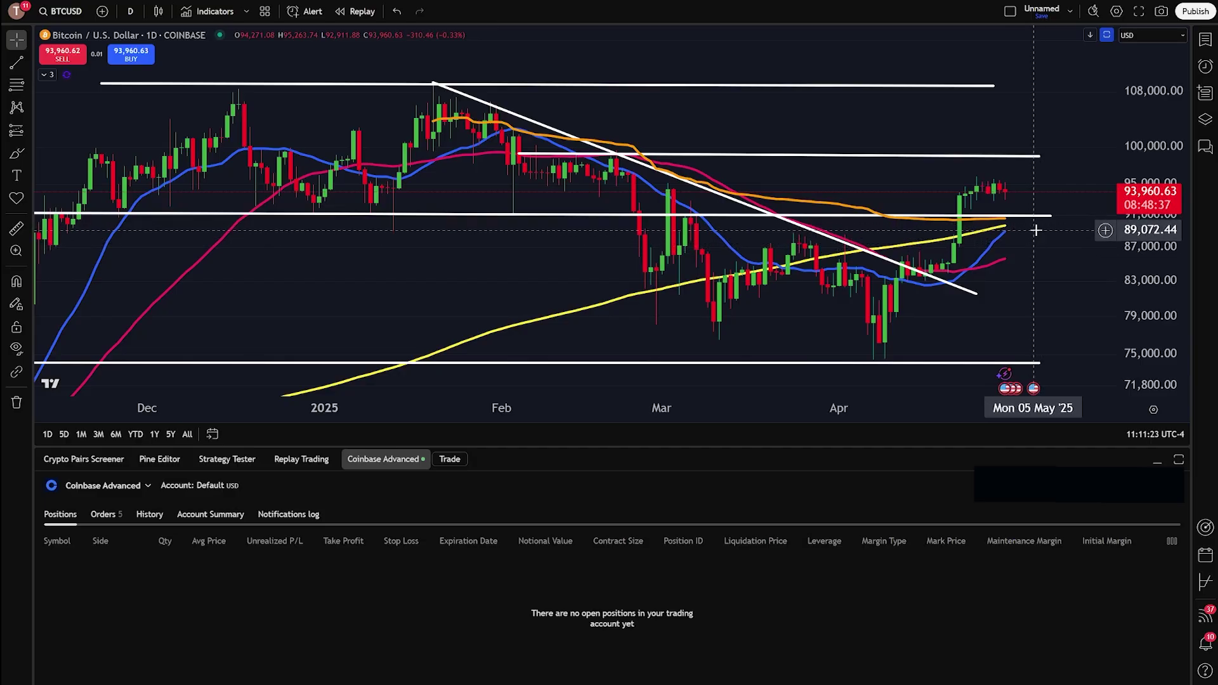
right_click(1035, 231)
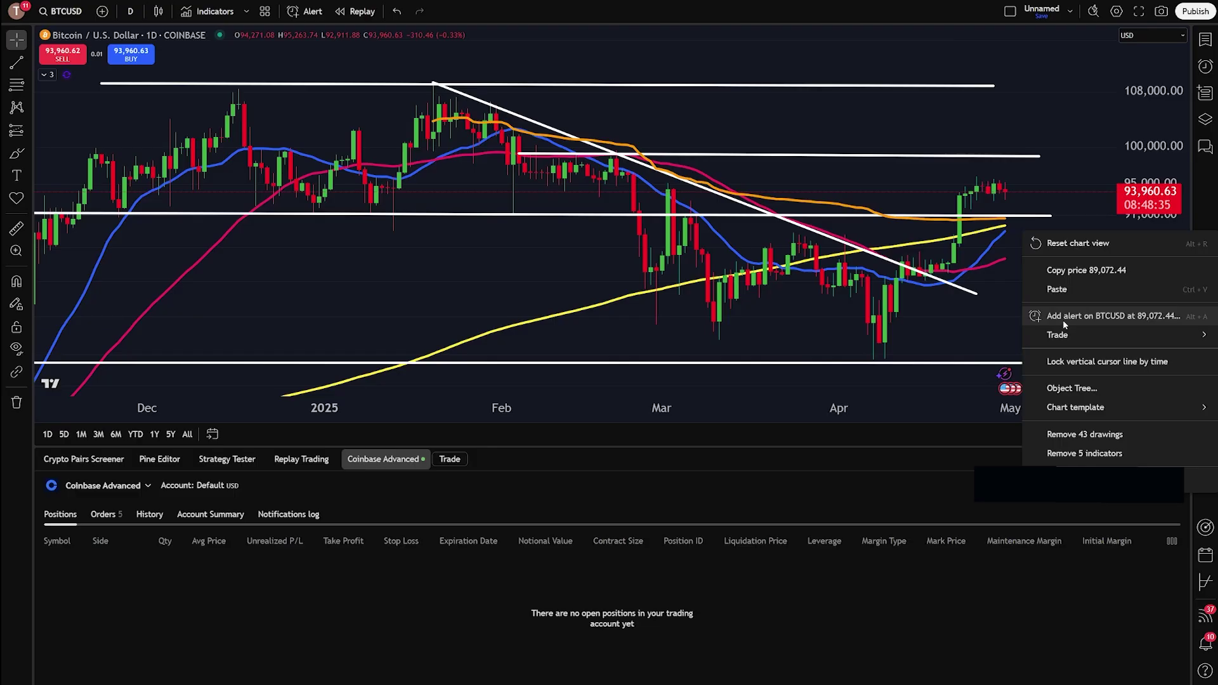
mouse_move(1062, 340)
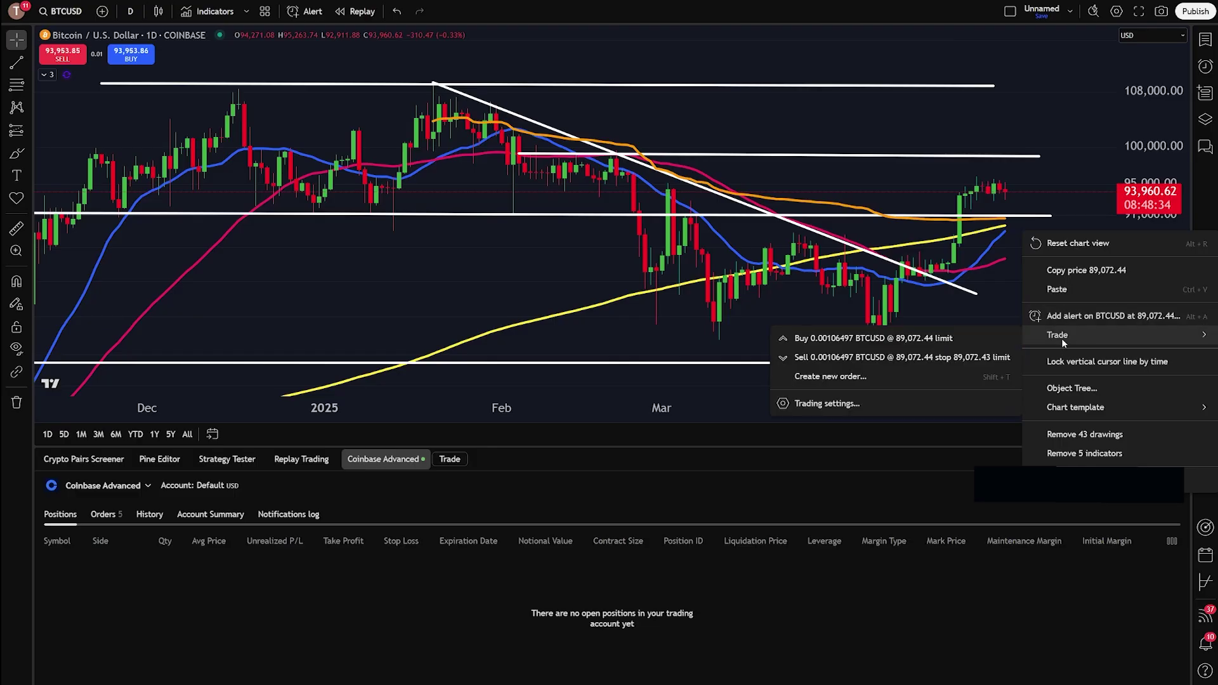
click(882, 375)
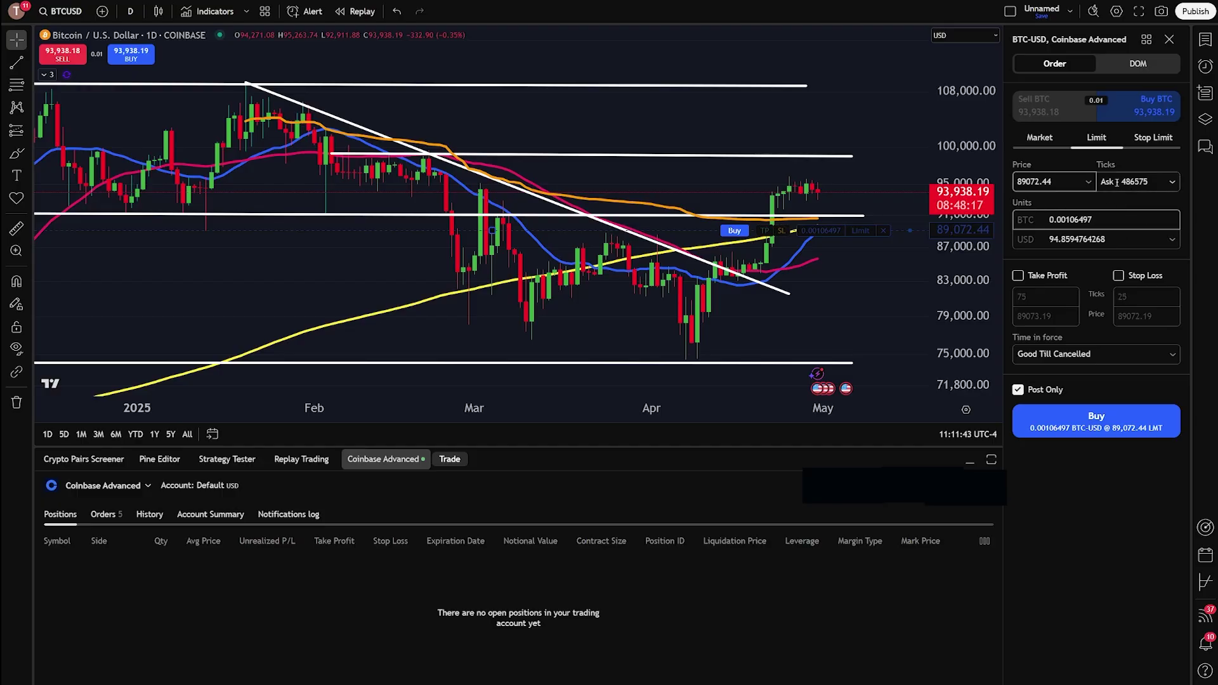
click(1070, 104)
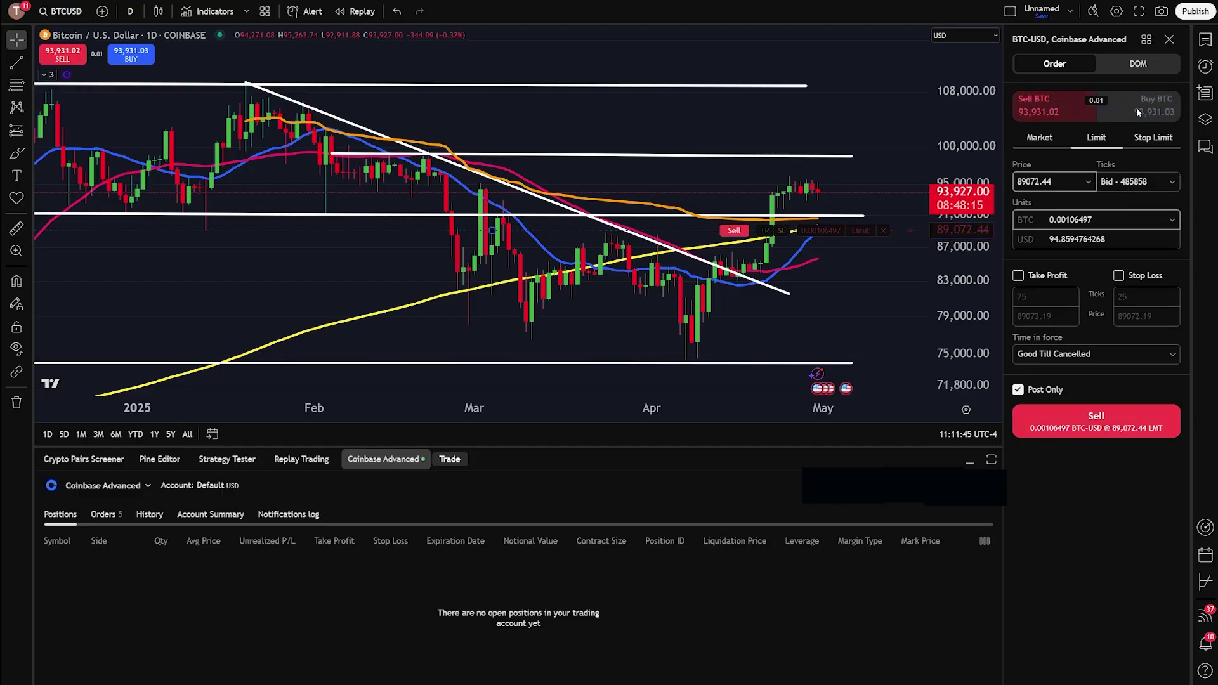
click(1136, 108)
click(1071, 107)
click(1146, 116)
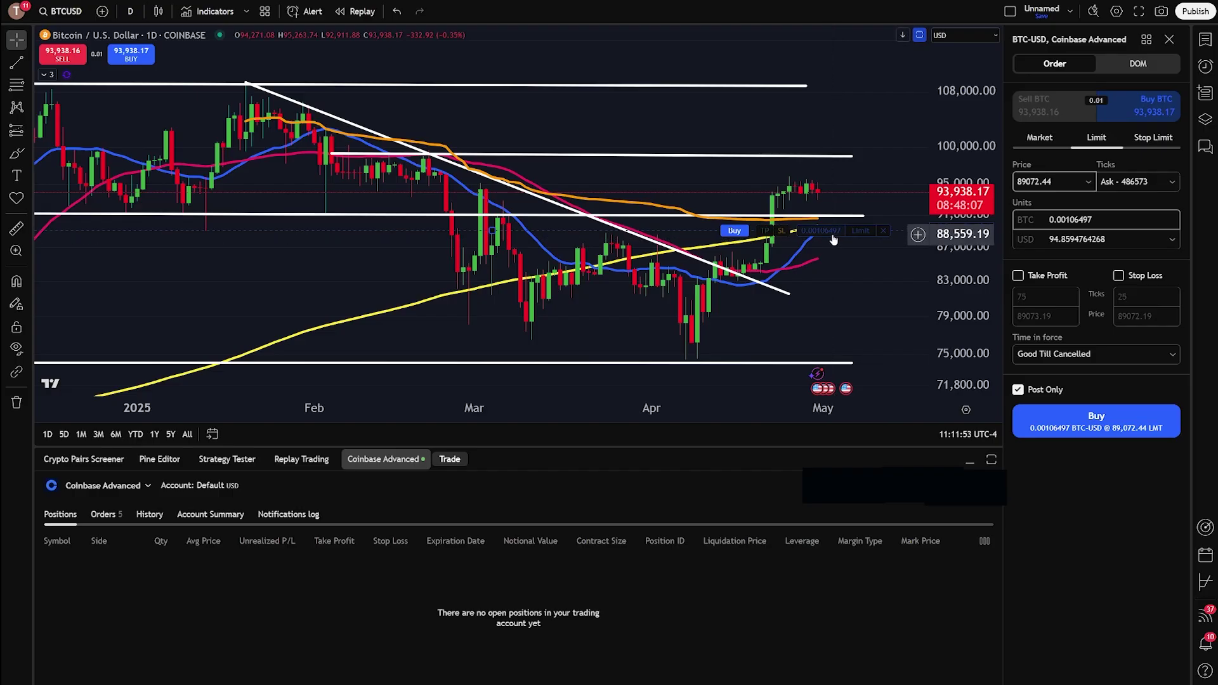
click(1062, 184)
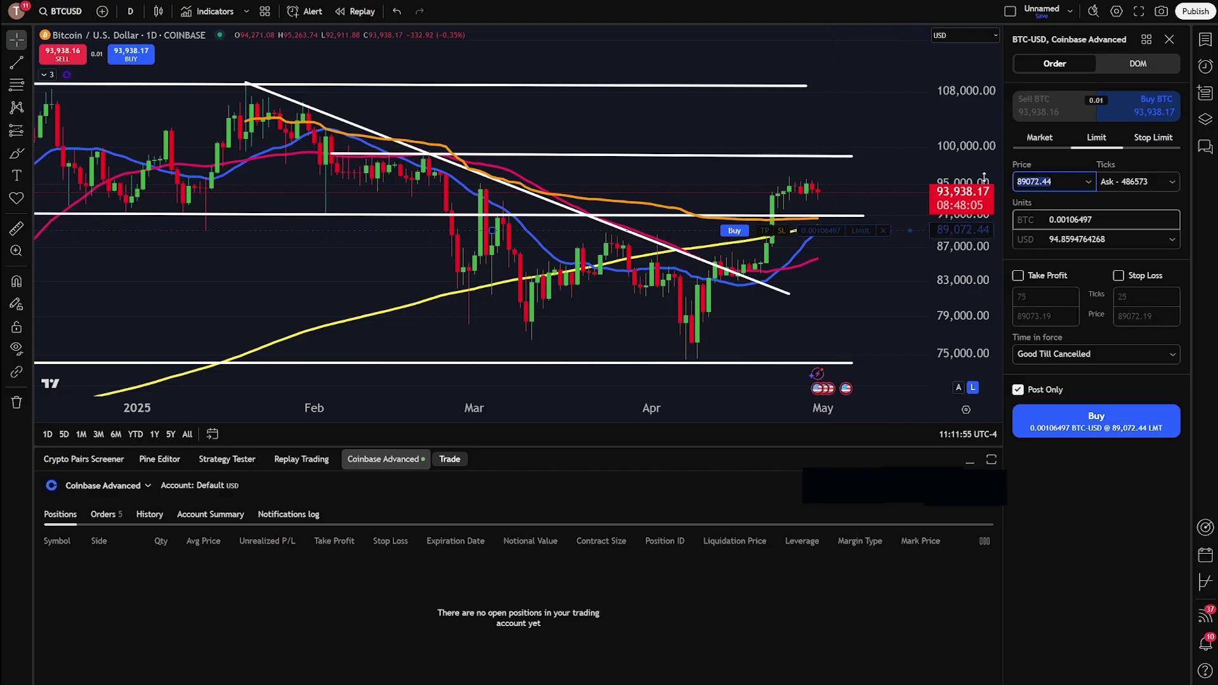
text(89000)
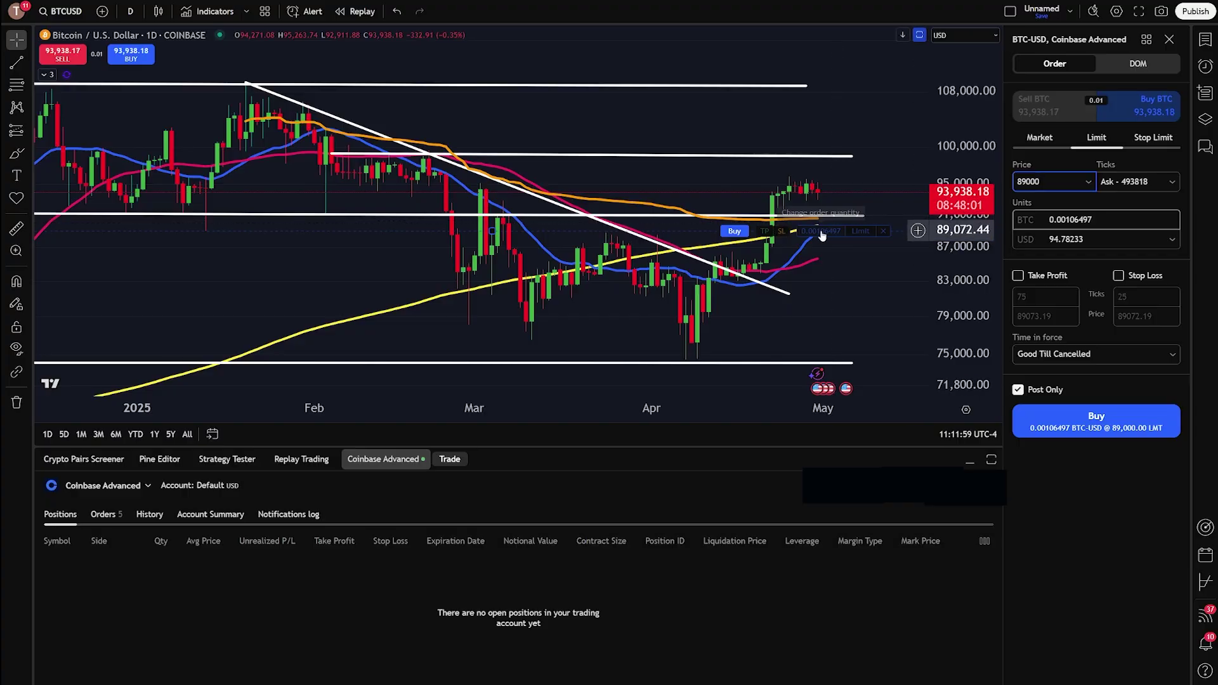
drag(810, 232, 864, 238)
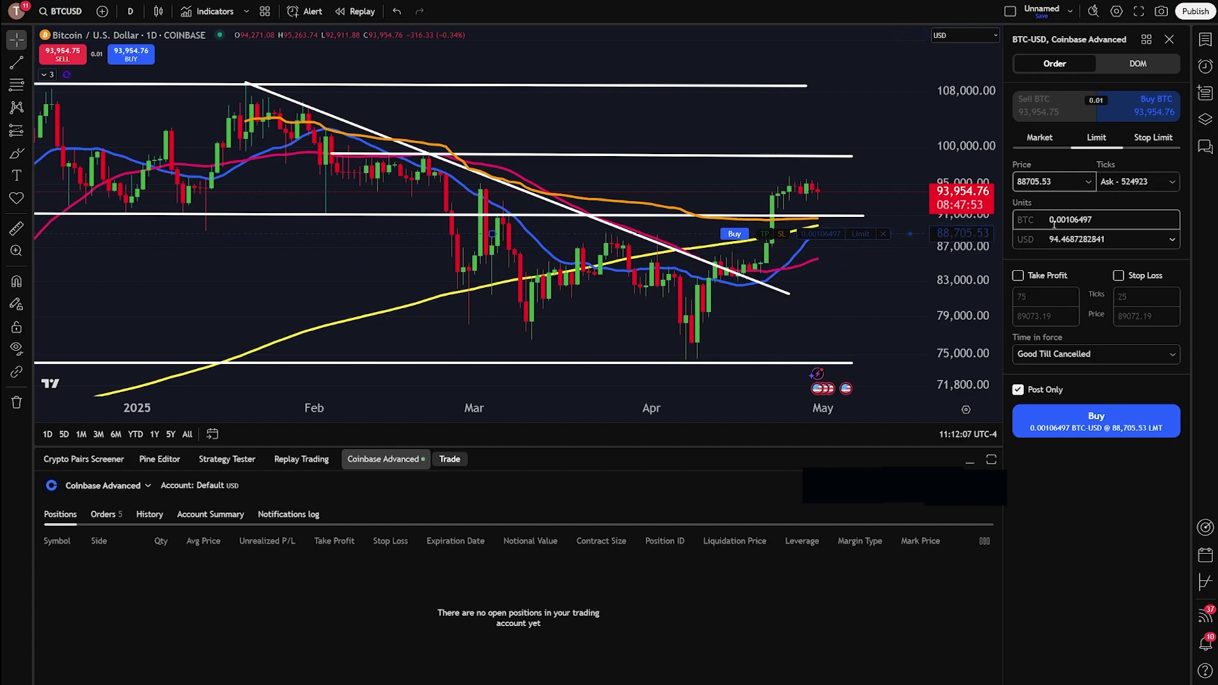
mouse_move(823, 235)
mouse_down()
mouse_move(840, 216)
mouse_move(846, 234)
mouse_up()
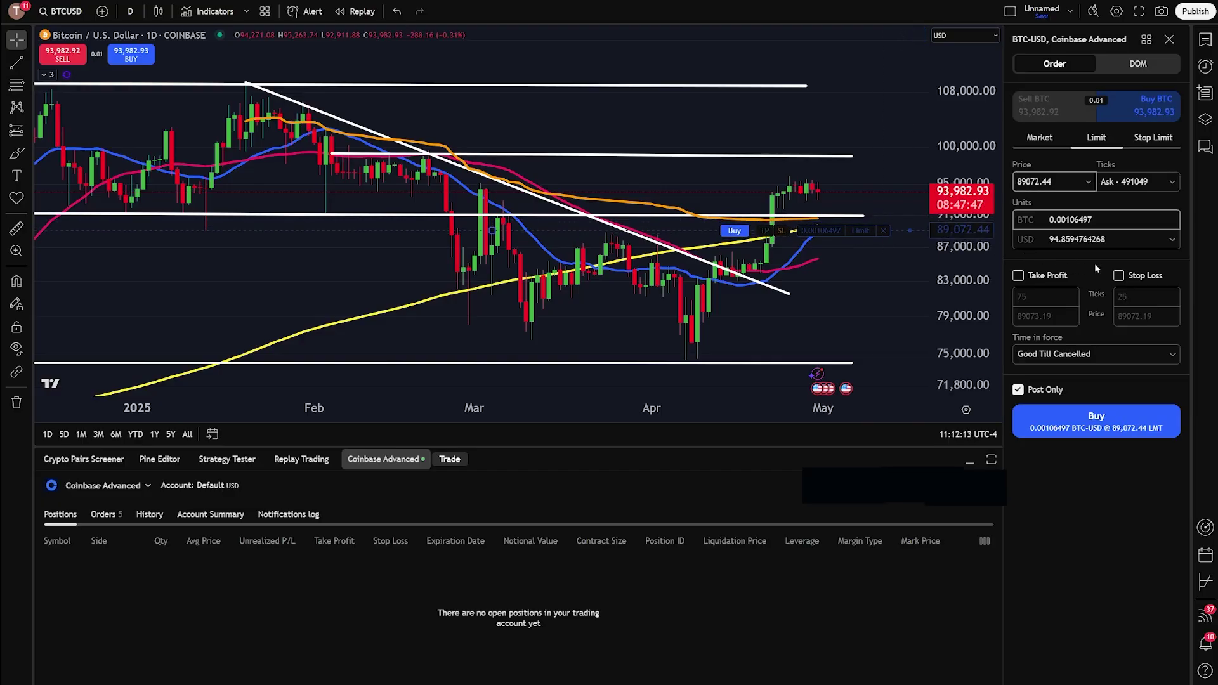
Set the limit buy amount to 100 USD (0.00112268 BTC), keeping Post Only on.
click(1133, 235)
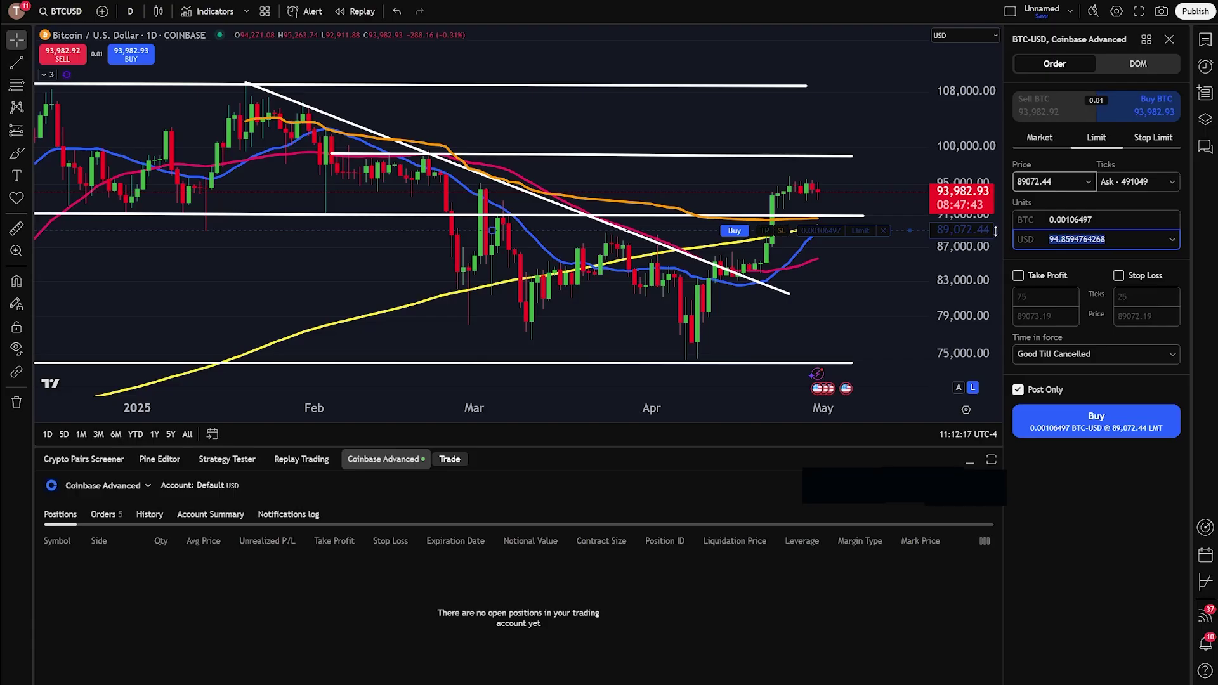
text(10)
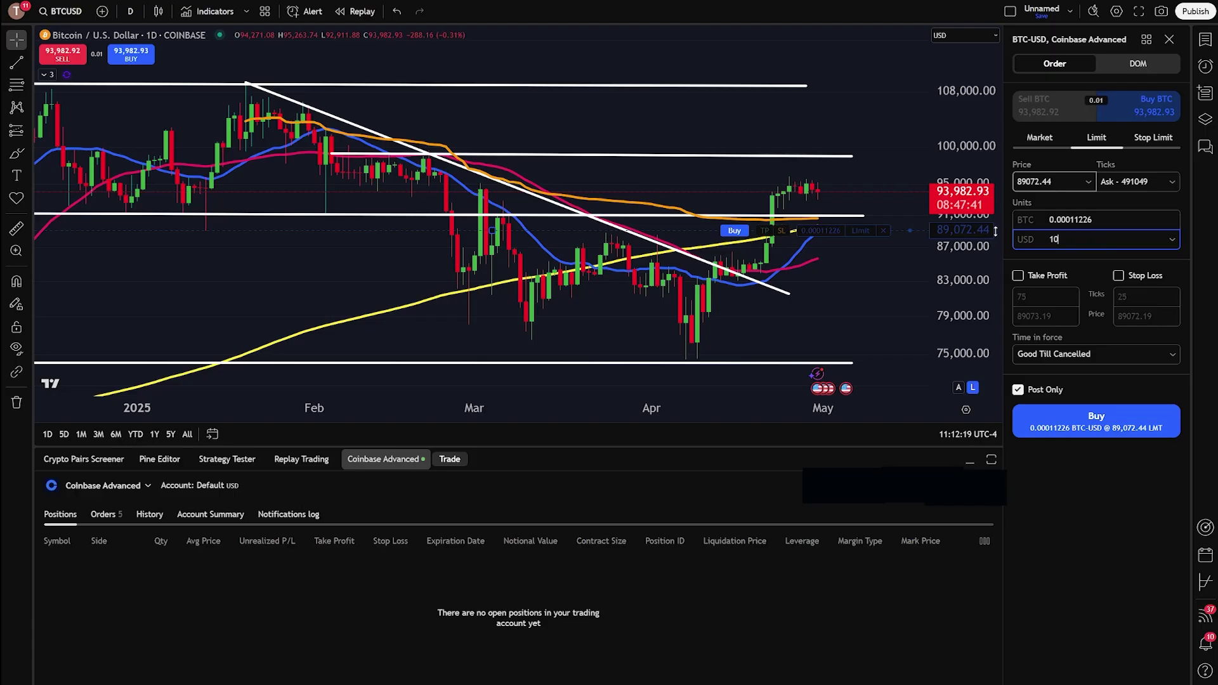
key(BackSpace)
key(BackSpace)
text(500)
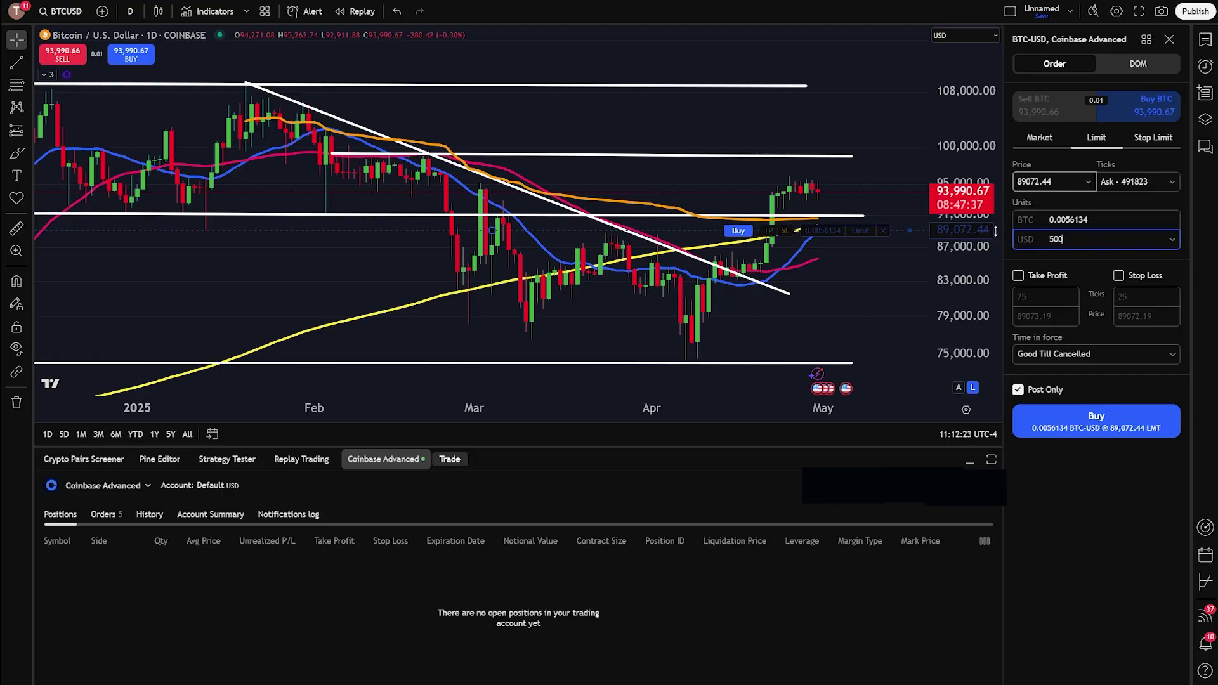
key(BackSpace)
key(BackSpace)
key(BackSpace)
text(1)
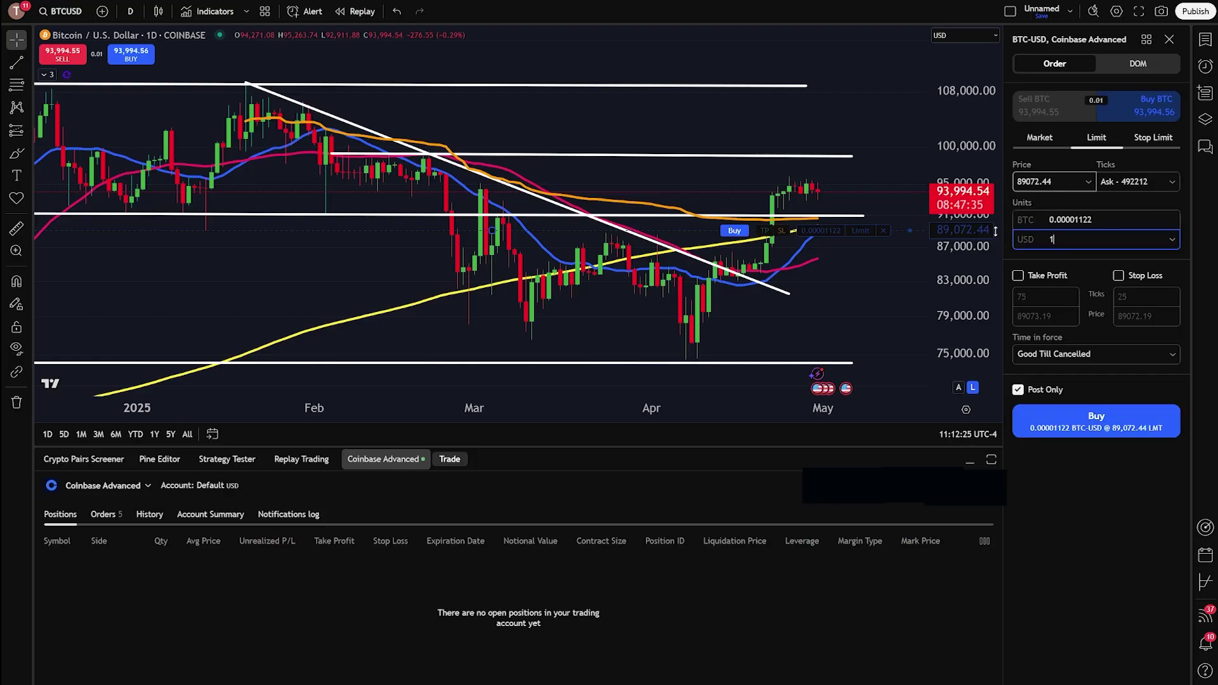
text(00)
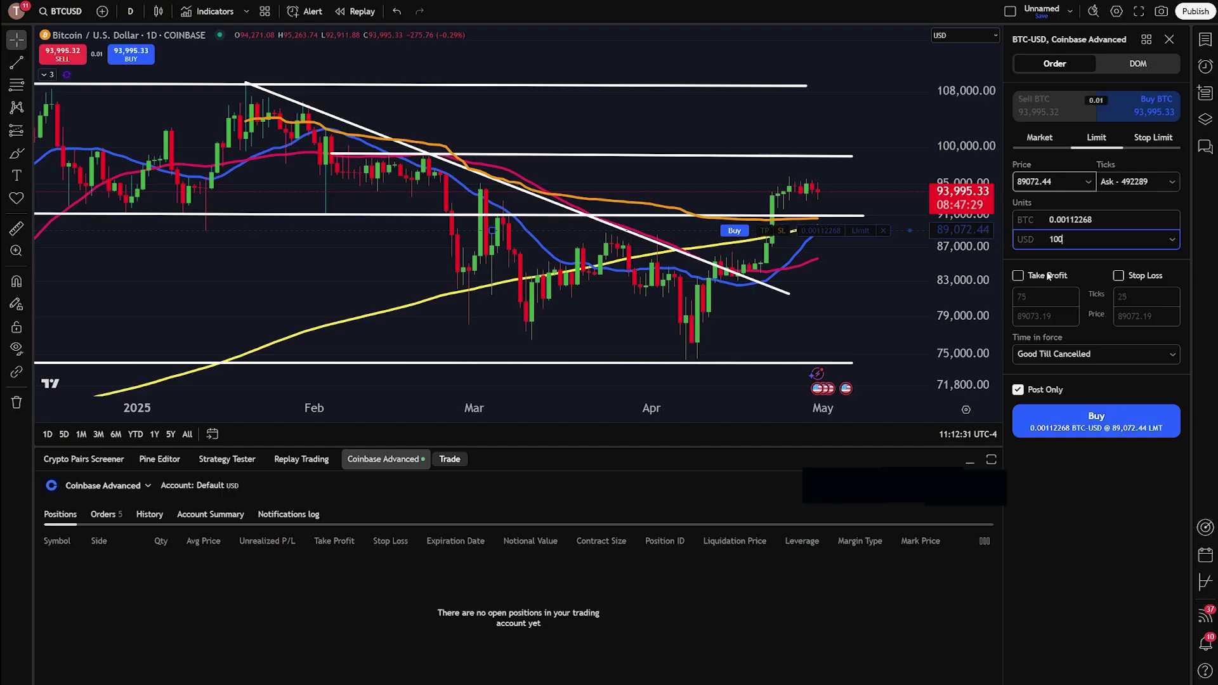
click(1019, 390)
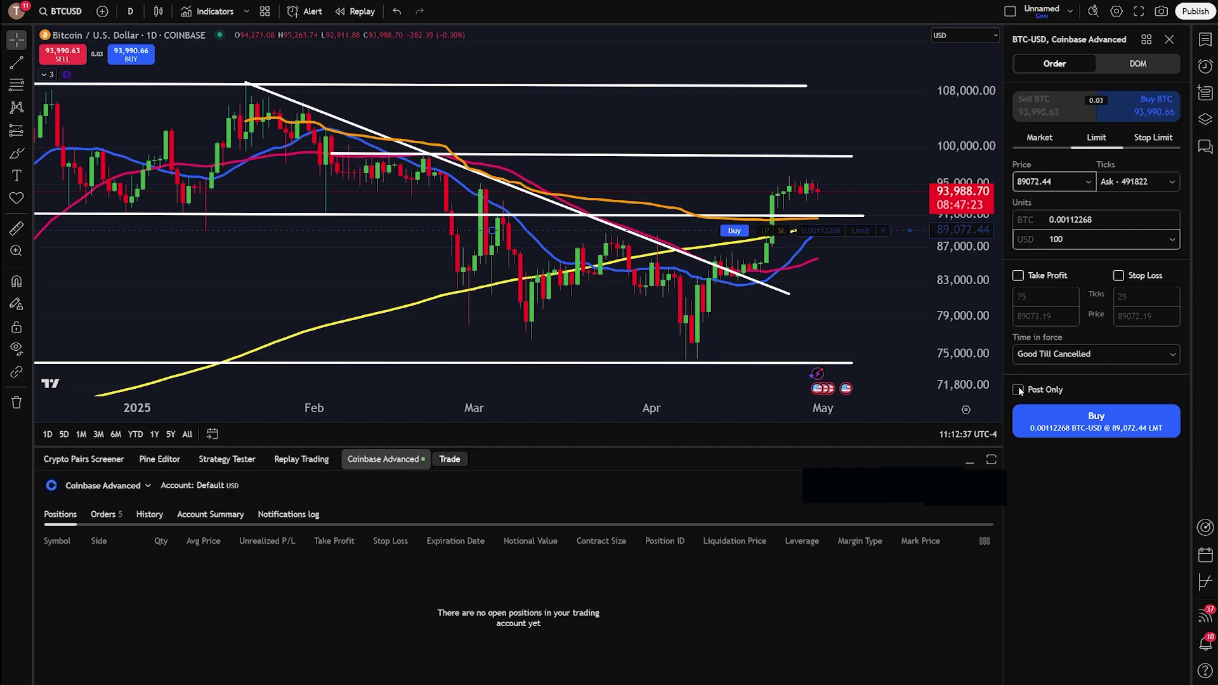
click(1019, 390)
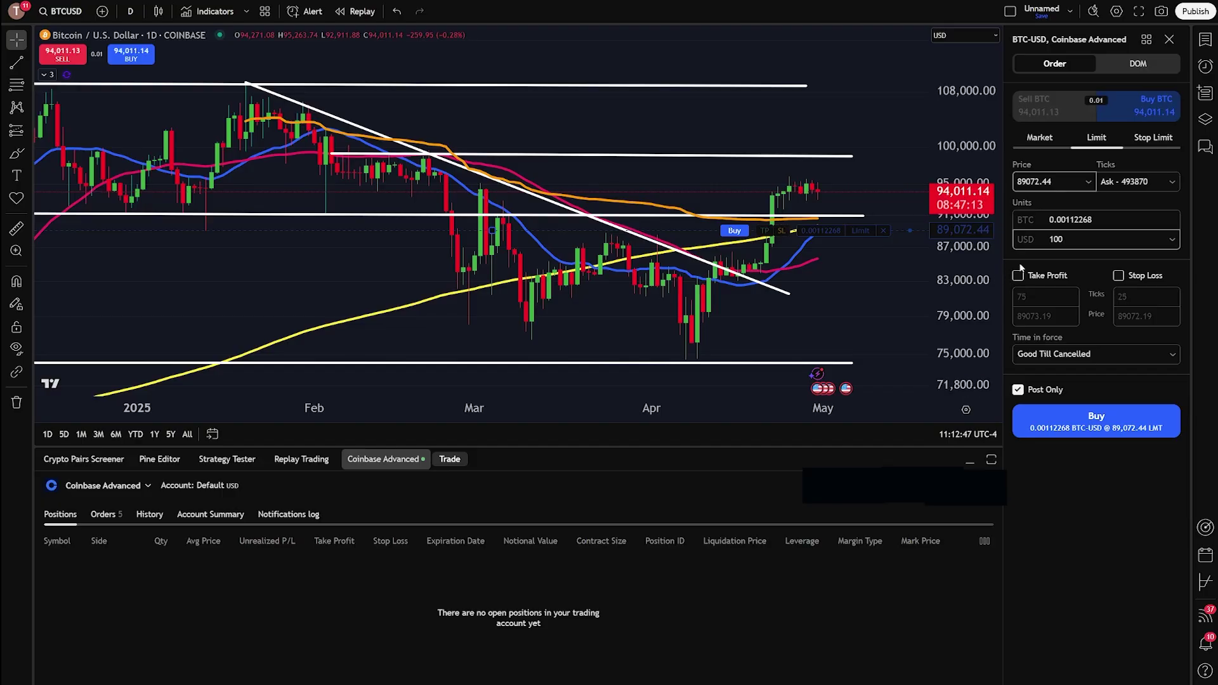
click(1017, 277)
click(1017, 276)
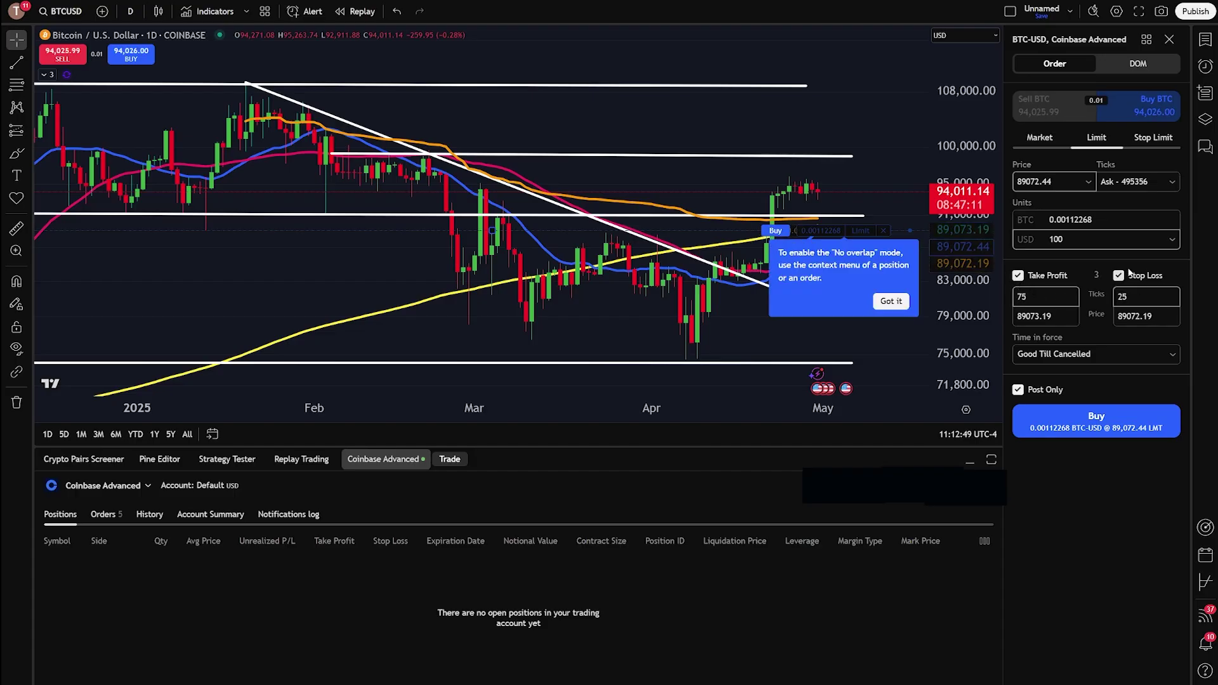
click(1117, 276)
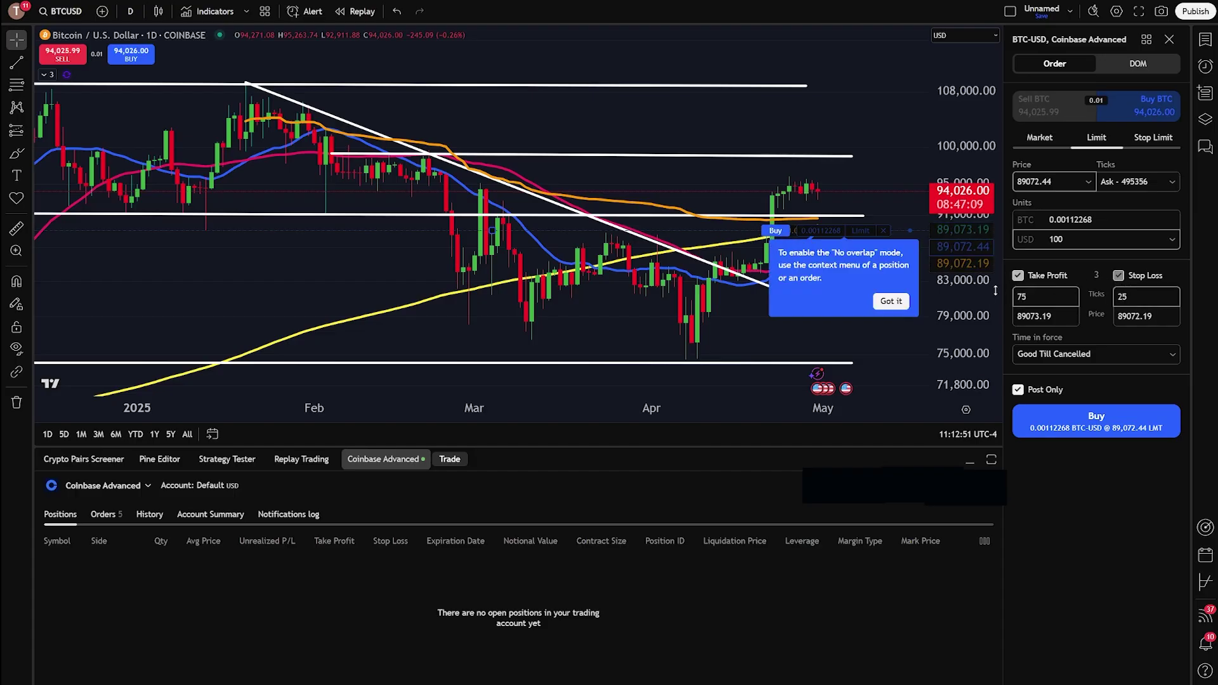
click(1017, 277)
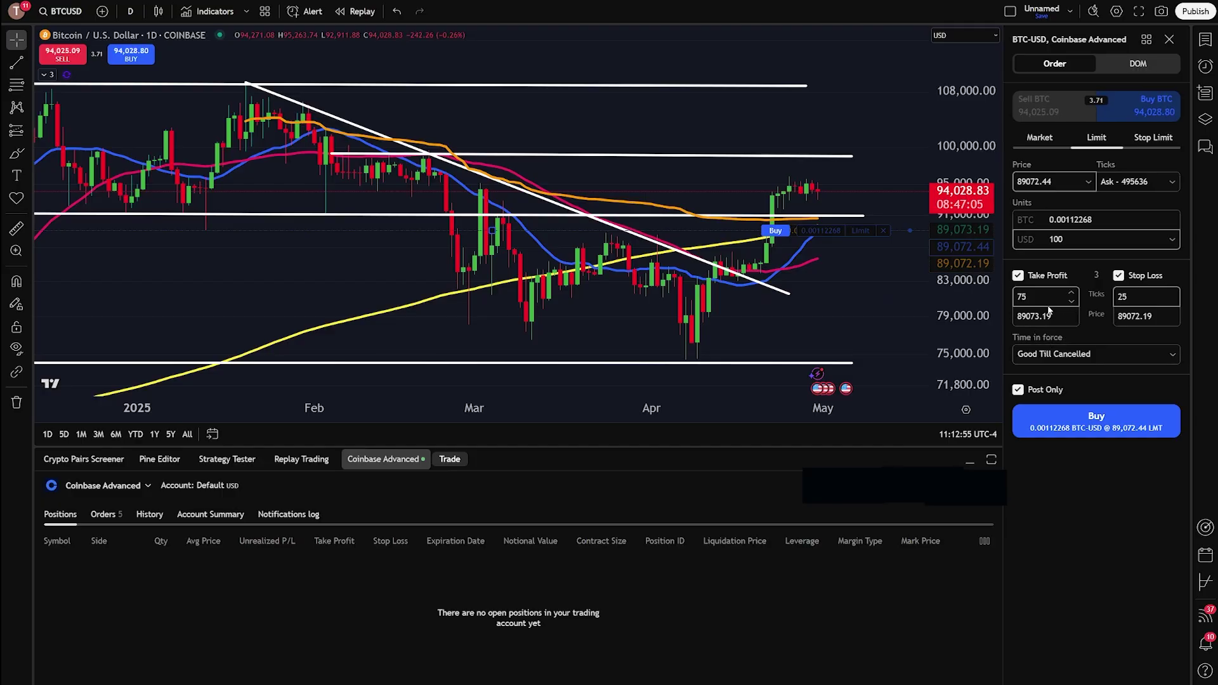
click(1017, 276)
click(1119, 276)
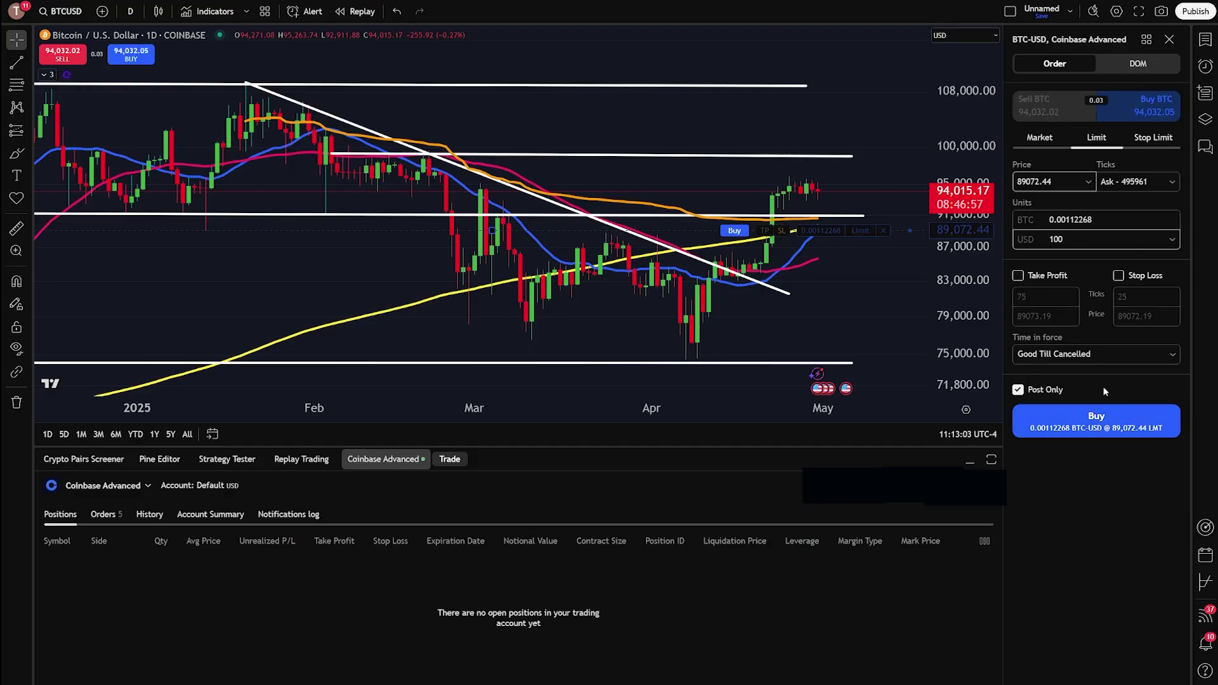
Buy 0.00112268 BTC-USD at 89,072.44 and send the order after confirmation.
click(1107, 420)
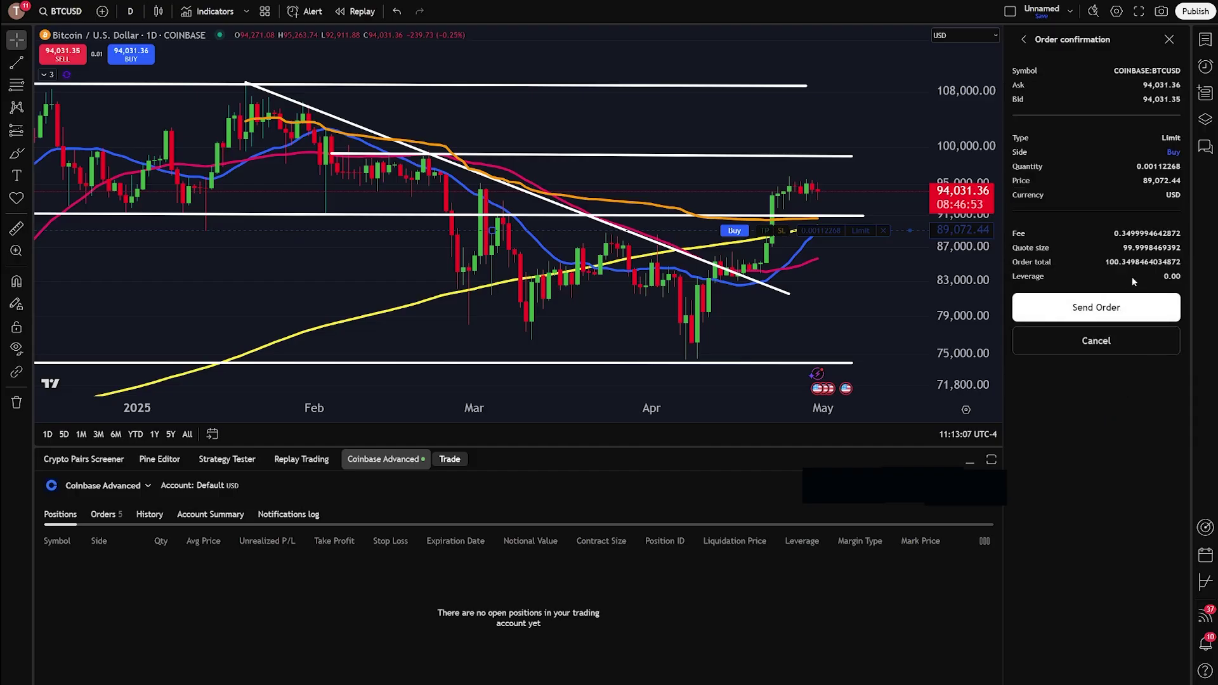
click(1108, 308)
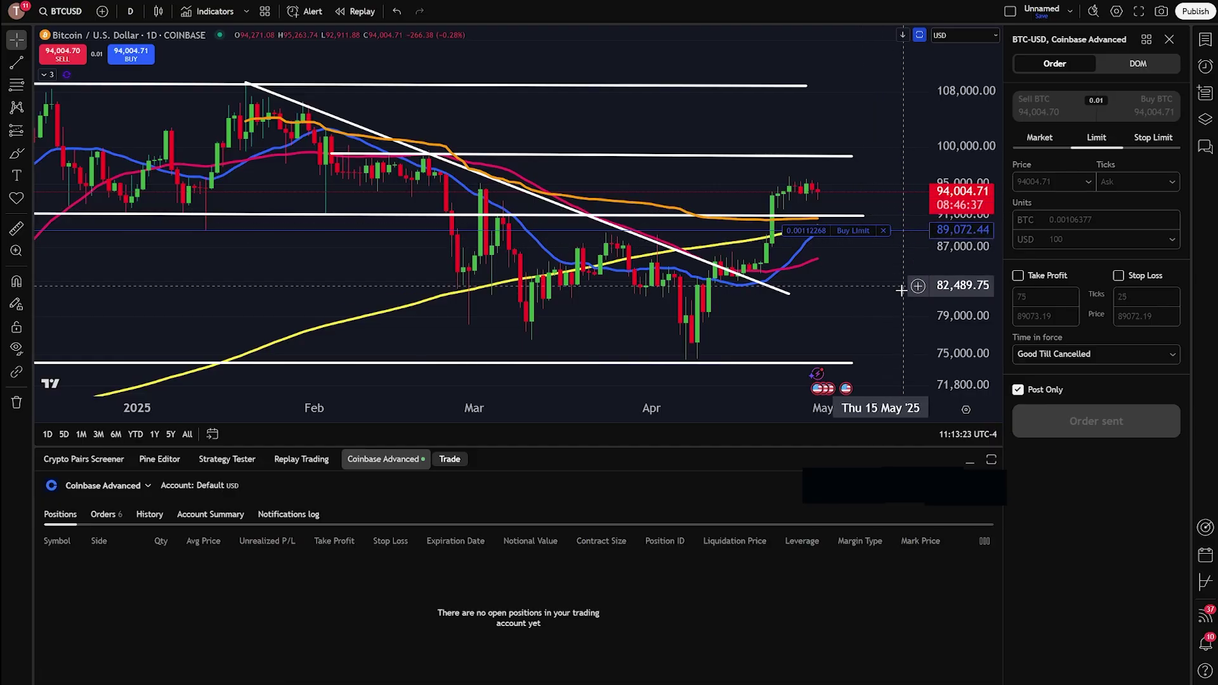
click(115, 518)
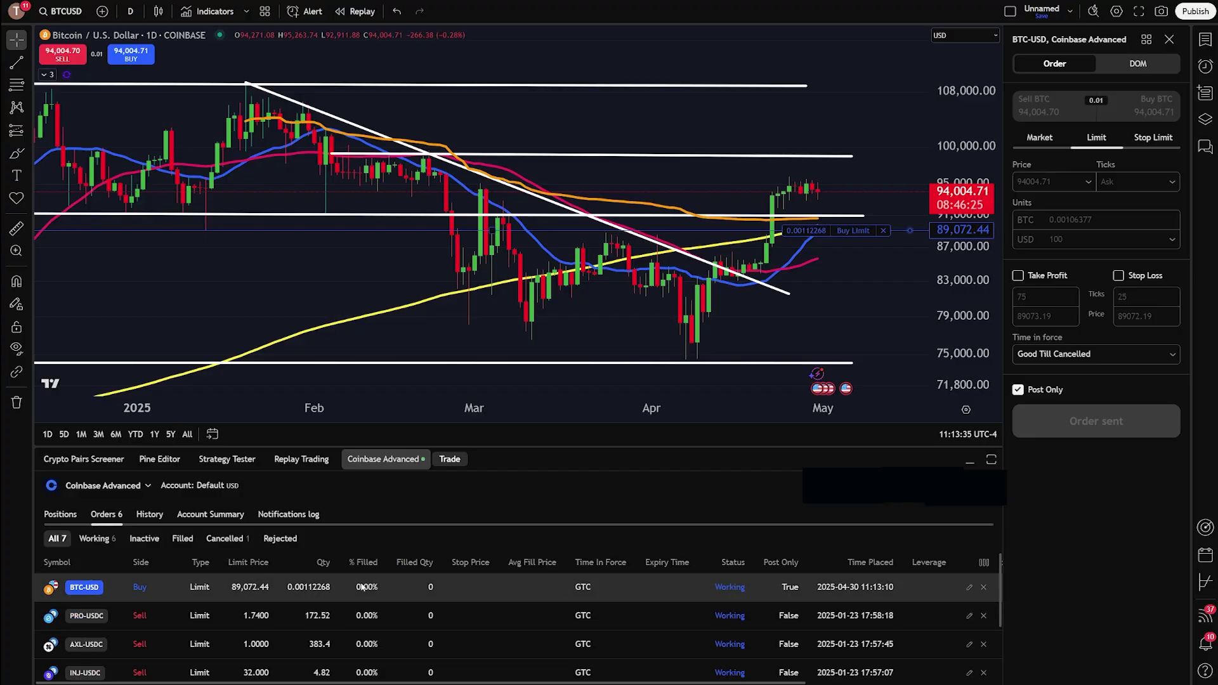
click(67, 519)
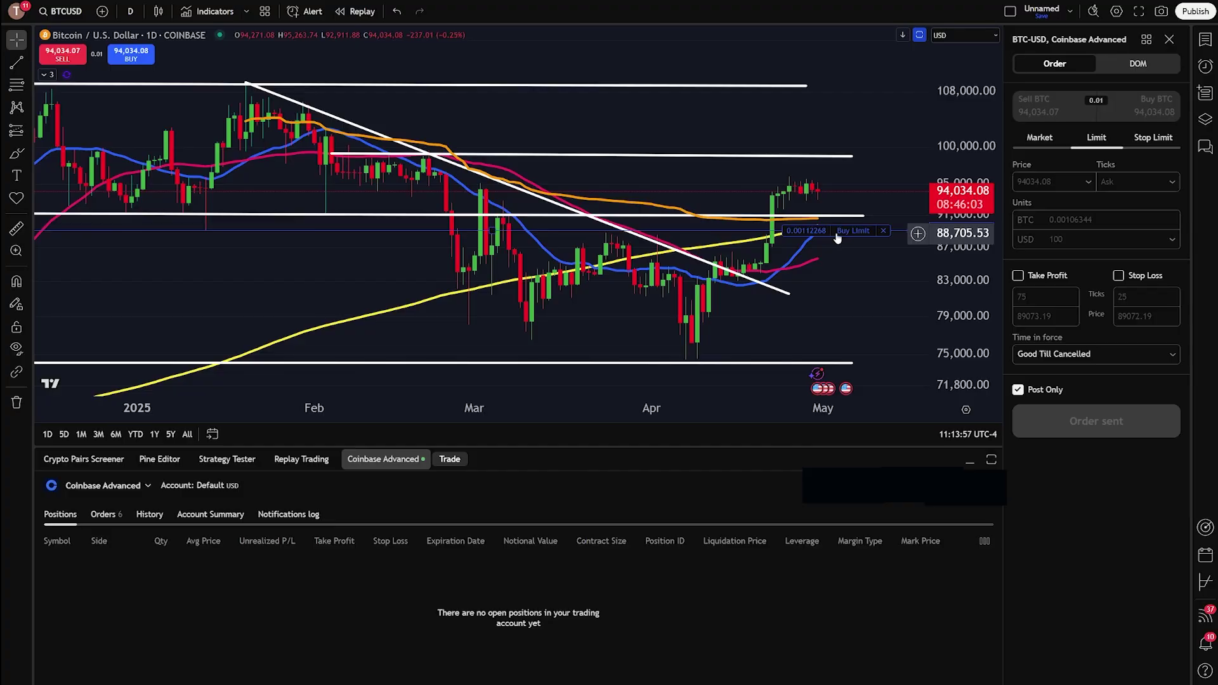
Move the Buy Limit line down to 79,219.48, modify the order, and view Orders.
drag(837, 237, 835, 314)
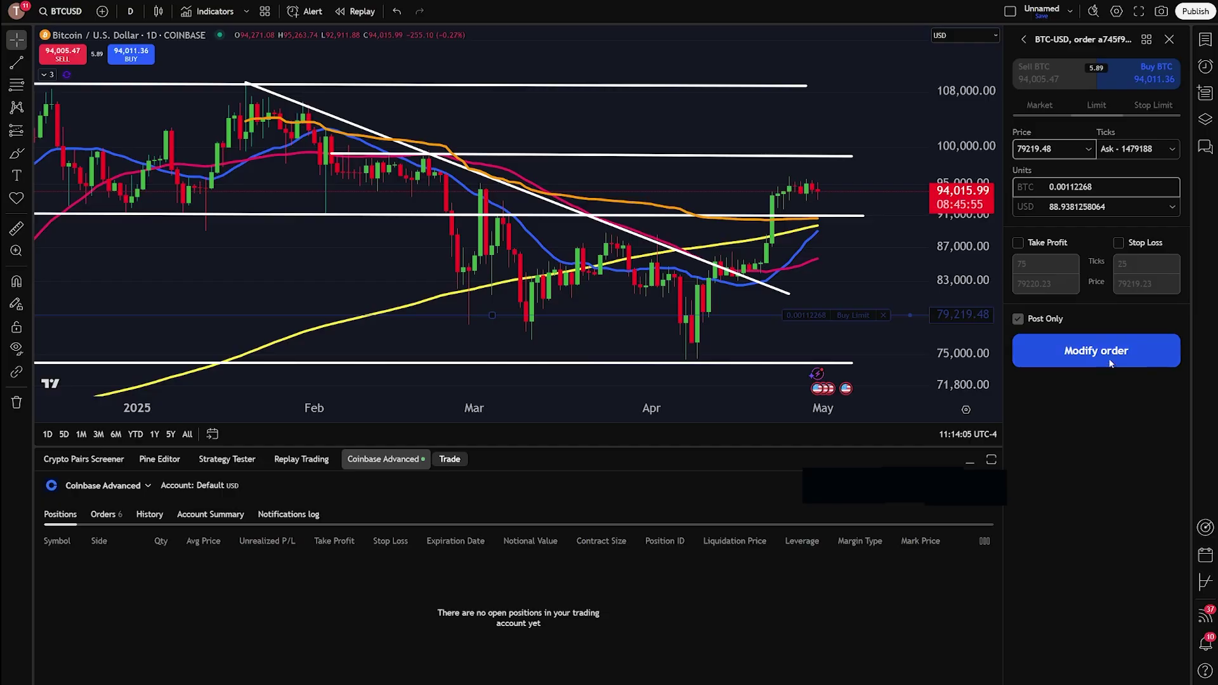
click(1112, 355)
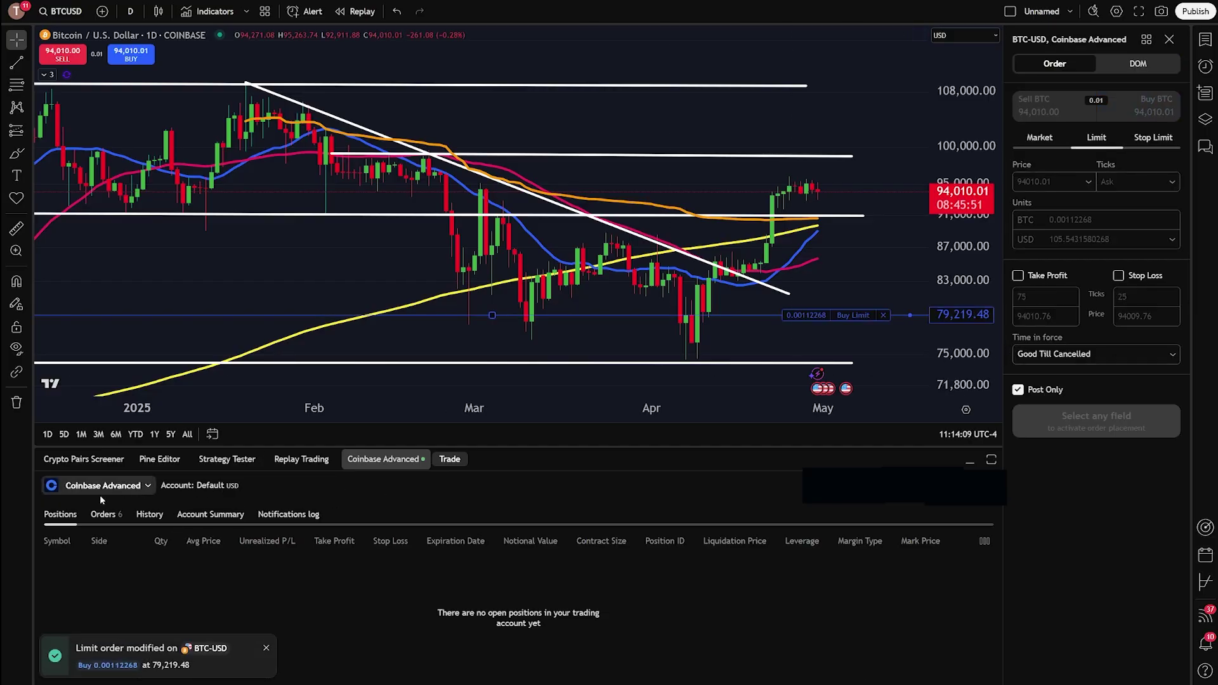
click(103, 515)
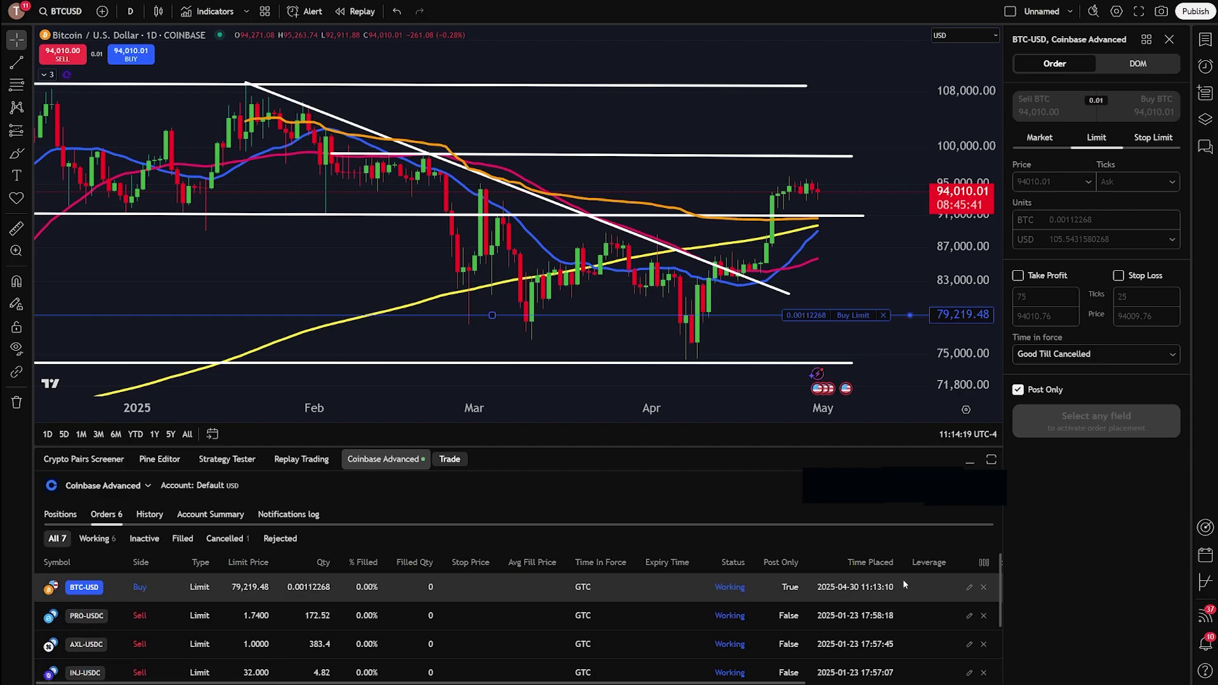
Cancel the BTC-USD buy limit at 79,219.48 and verify the Orders and Positions lists.
click(984, 587)
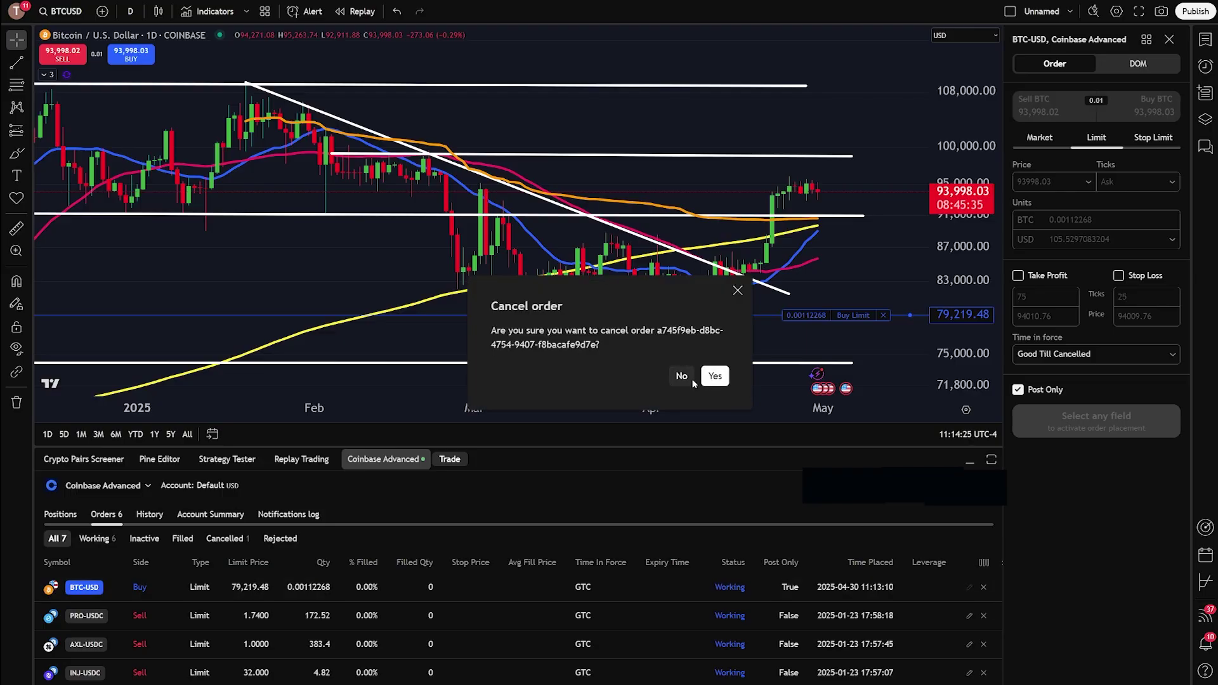
click(714, 376)
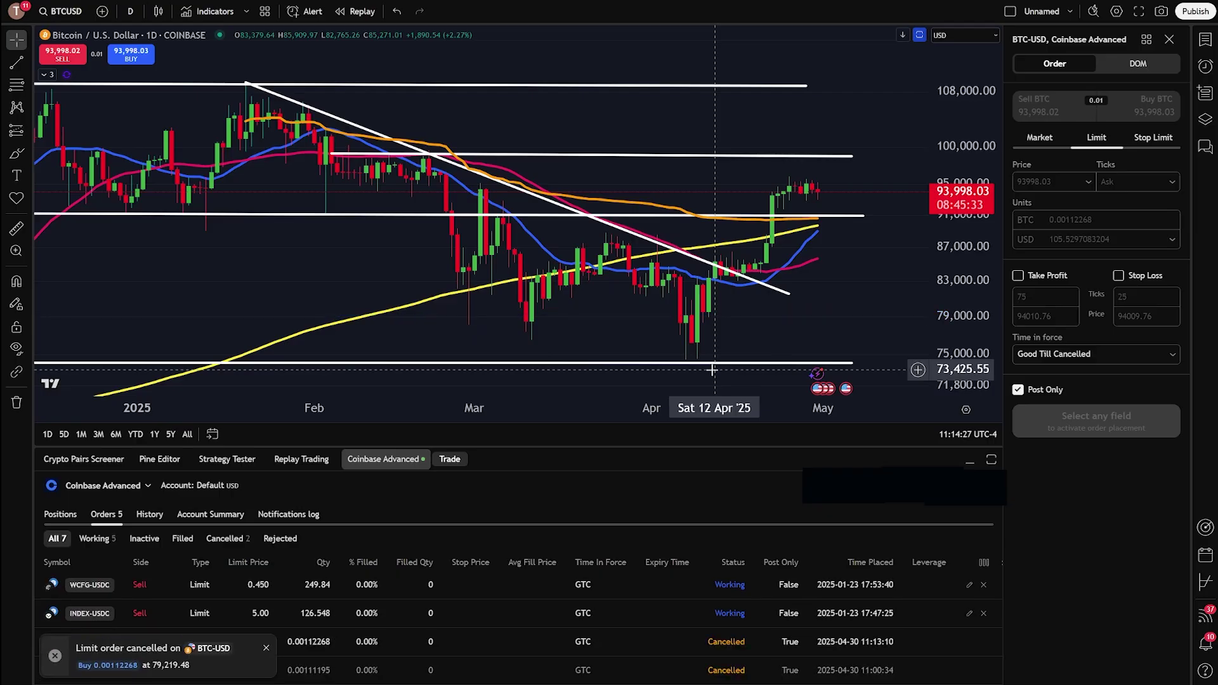
click(63, 516)
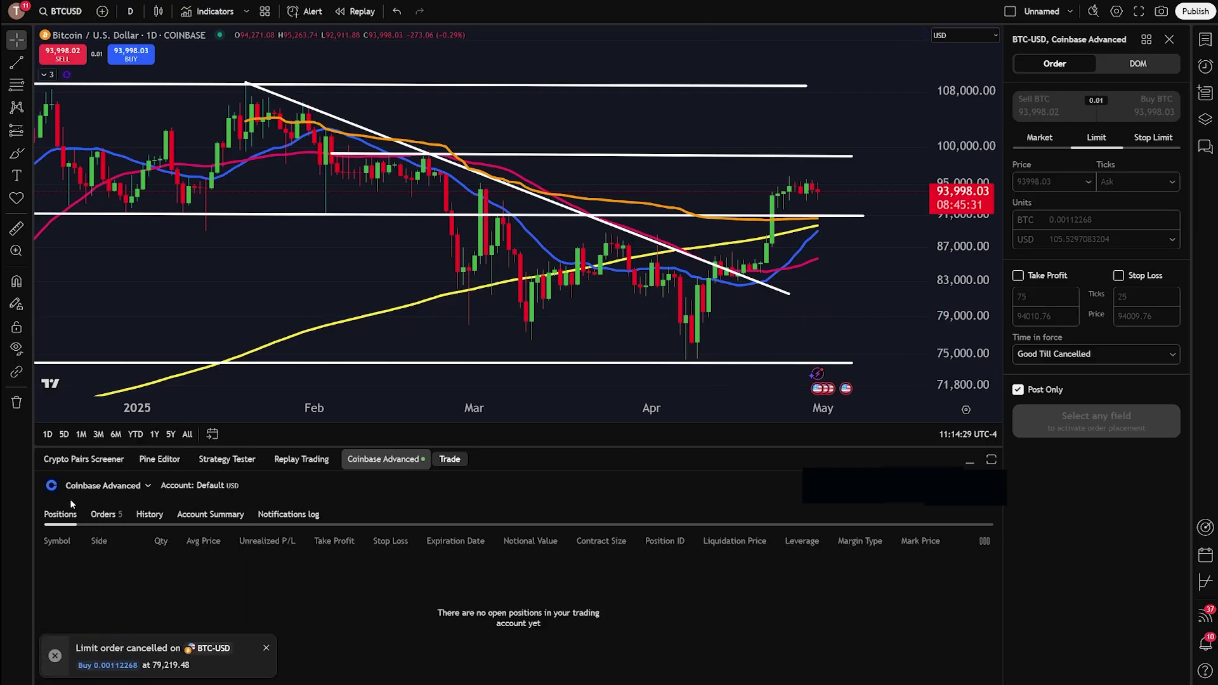
click(108, 516)
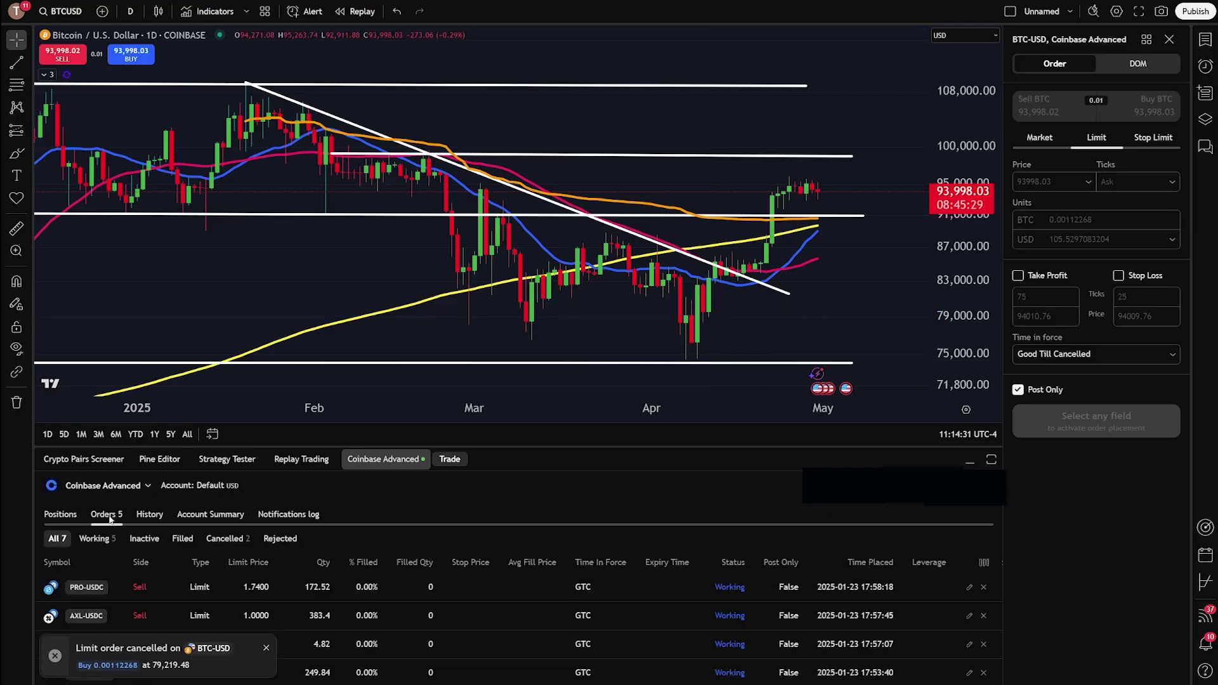
click(60, 515)
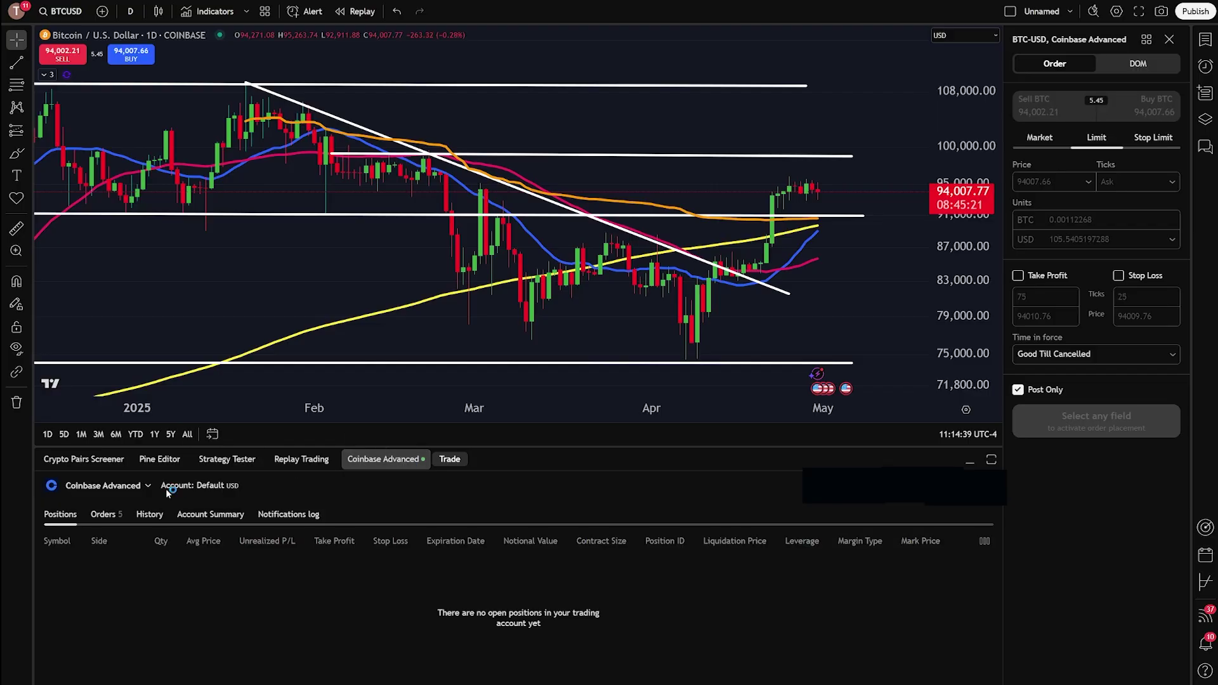
Log out of Coinbase Advanced and close the Trading Panel.
click(146, 487)
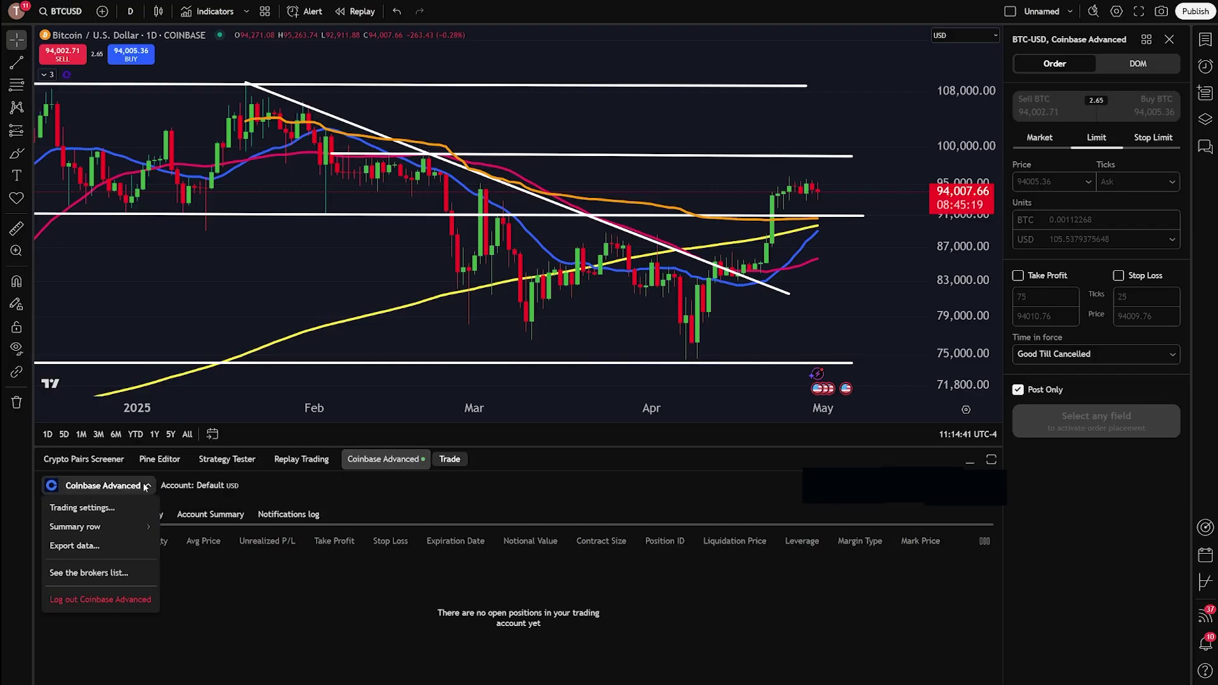
click(113, 600)
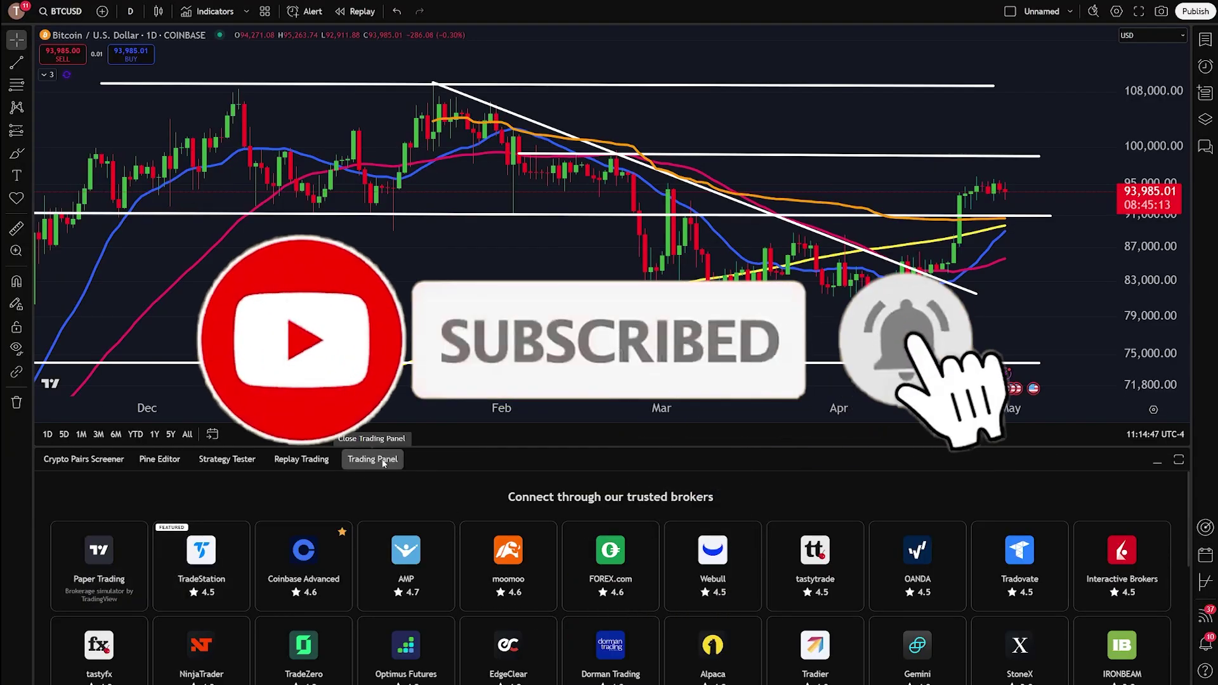
click(383, 463)
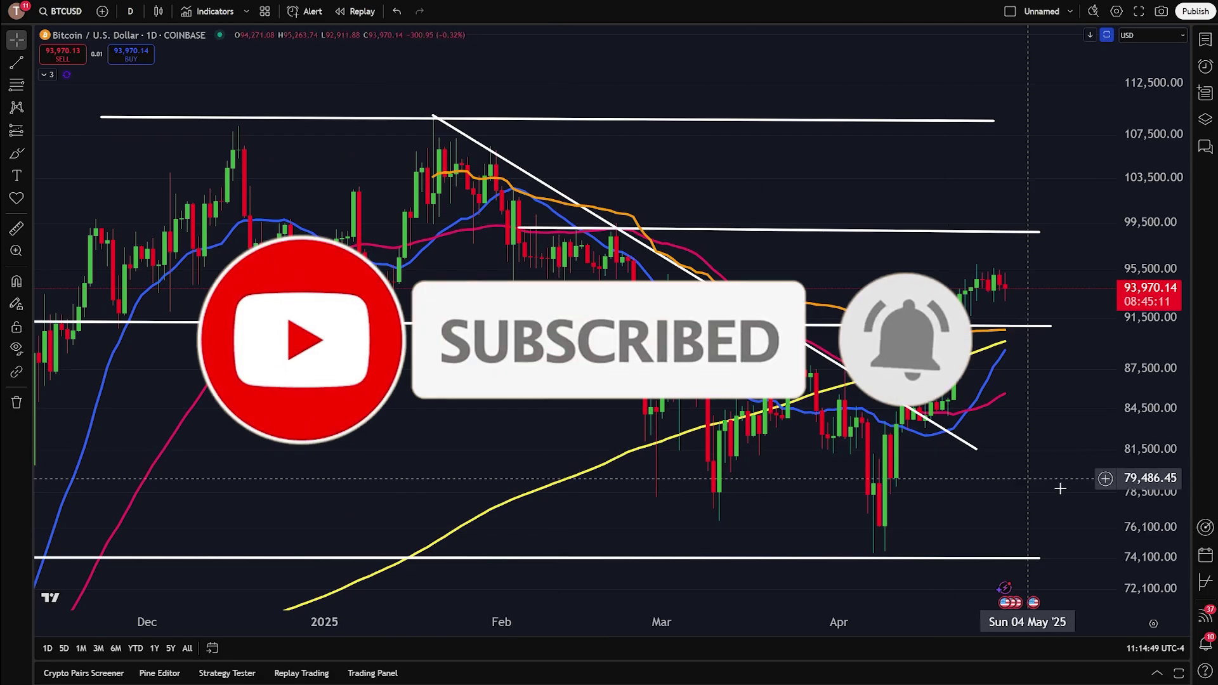